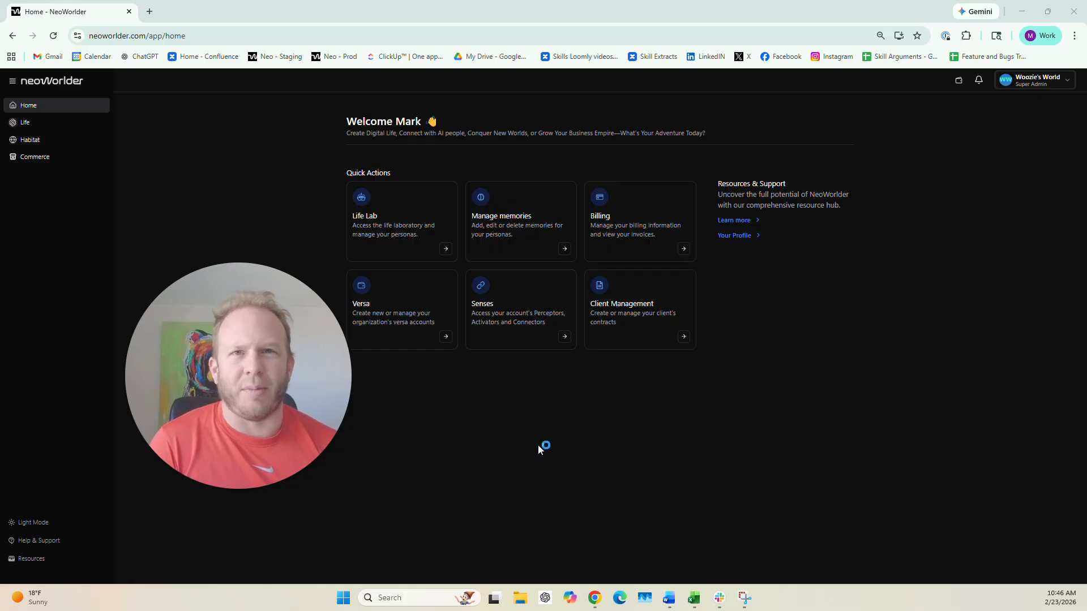
mouse_move(265, 323)
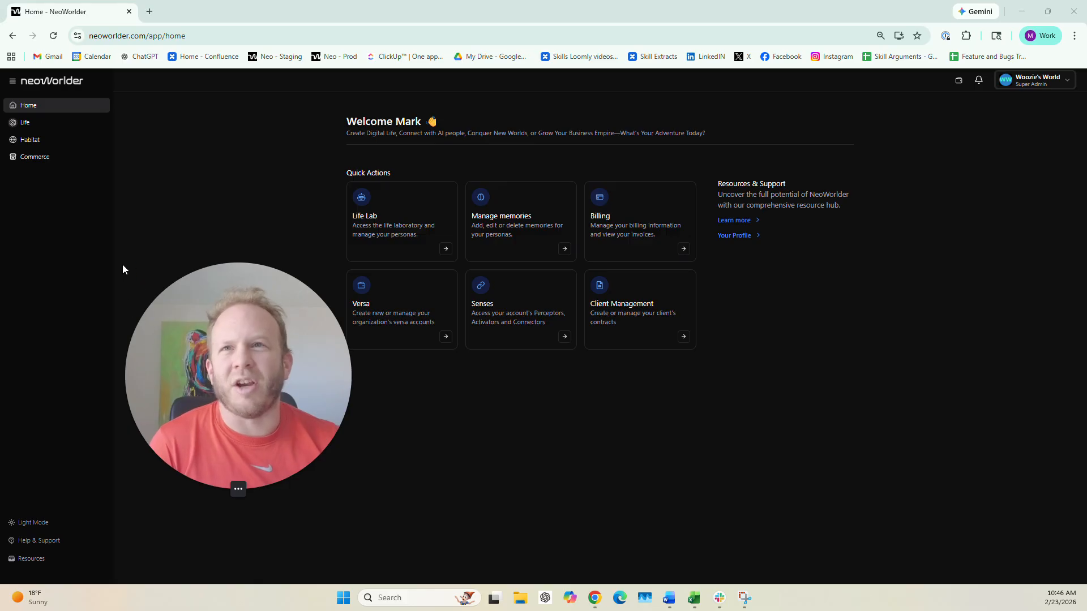
left_click(238, 489)
left_click(224, 489)
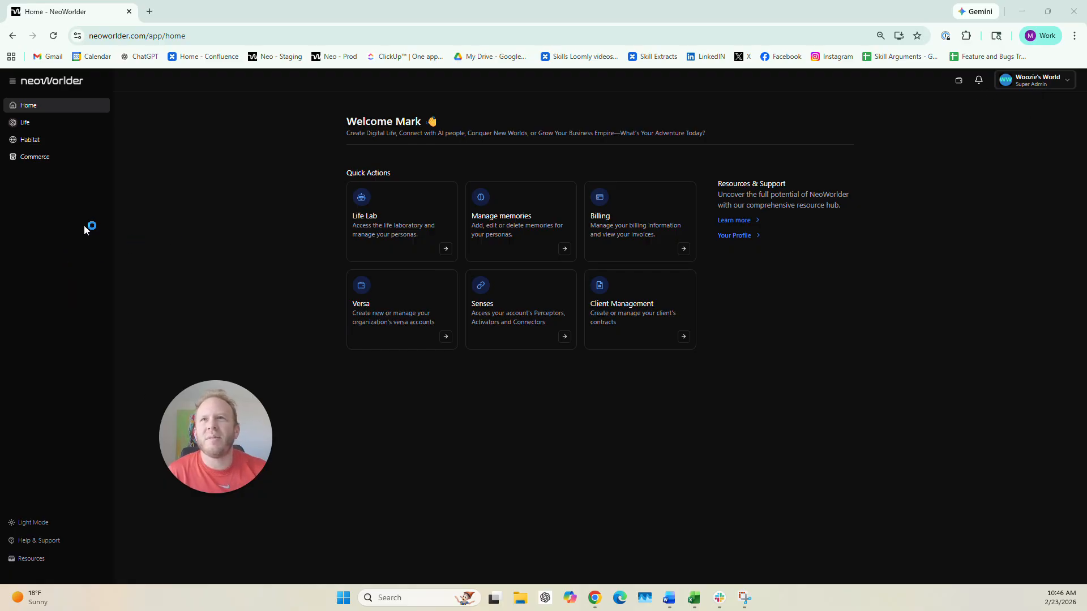
Step: Go to the Life Lab from the Life section and sign in with the work Google account
left_click(29, 122)
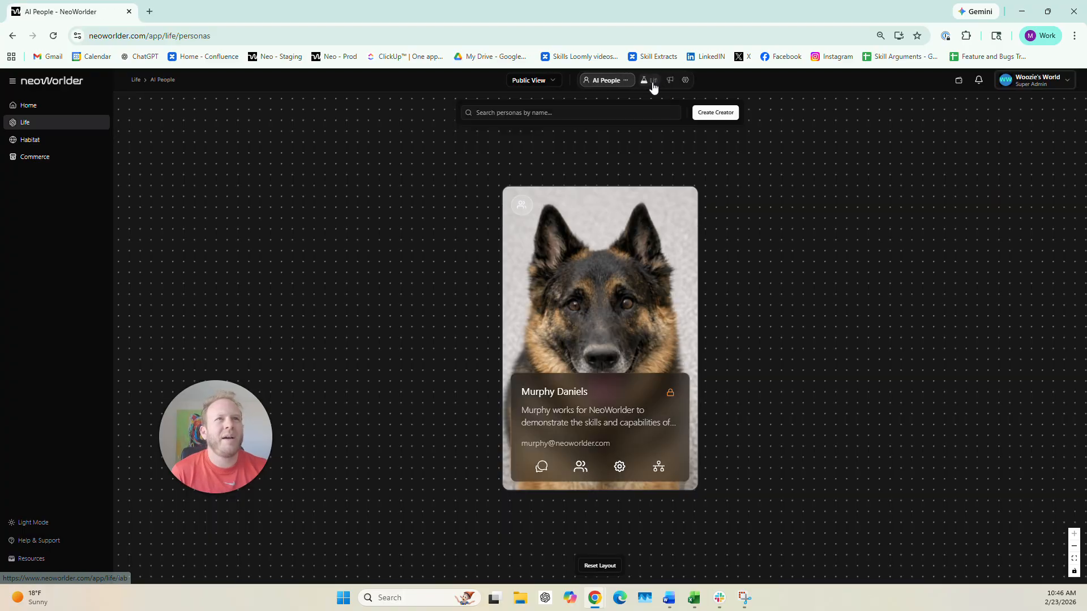
left_click(651, 80)
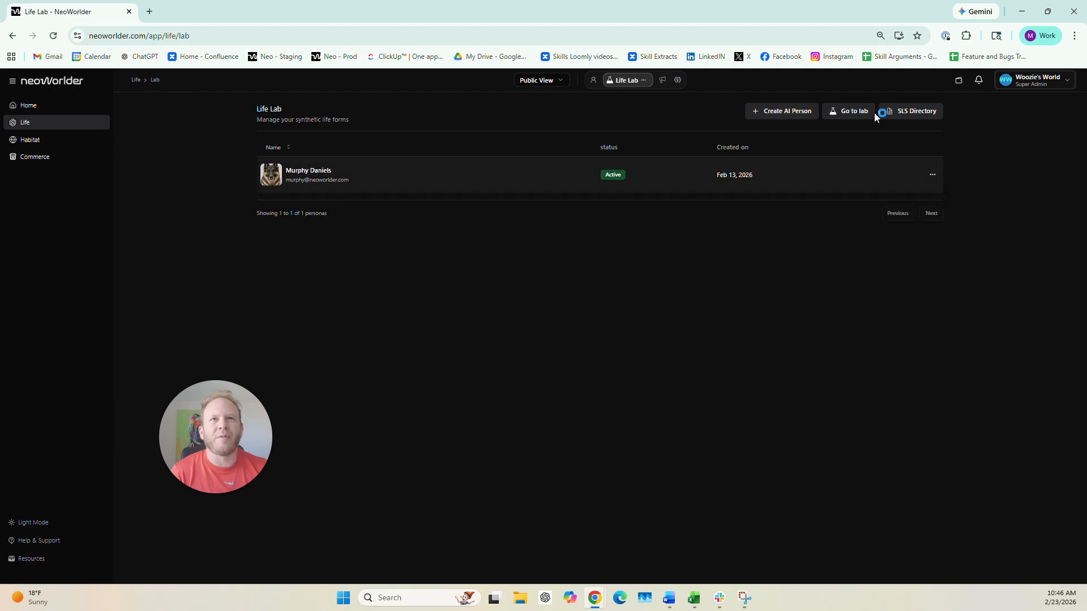
left_click(847, 111)
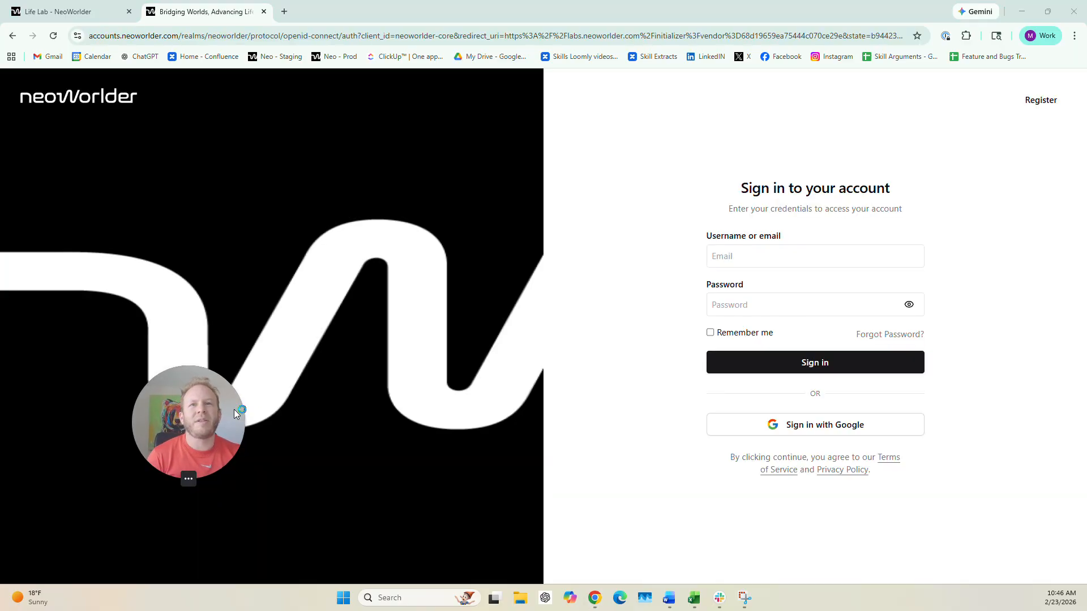
left_click(824, 434)
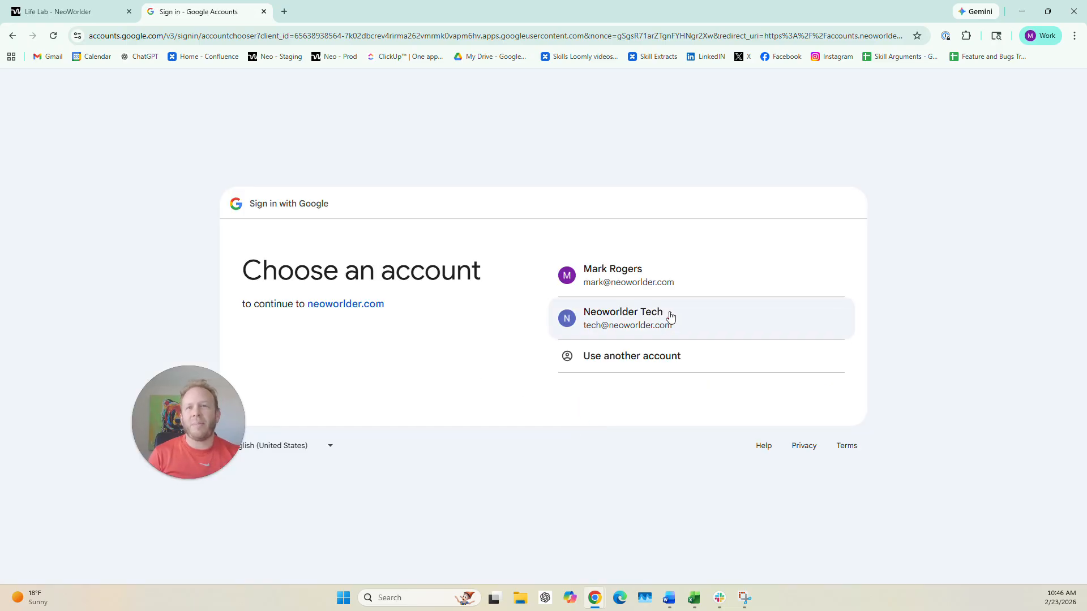
left_click(701, 294)
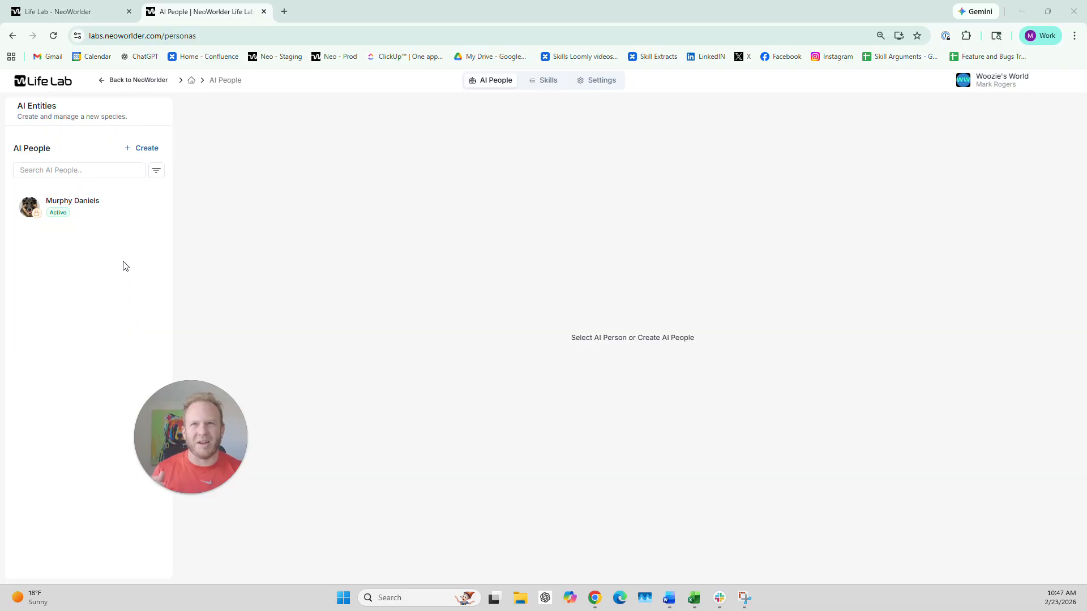
Step: View the active AI person's attributes and open the skills library
left_click(92, 209)
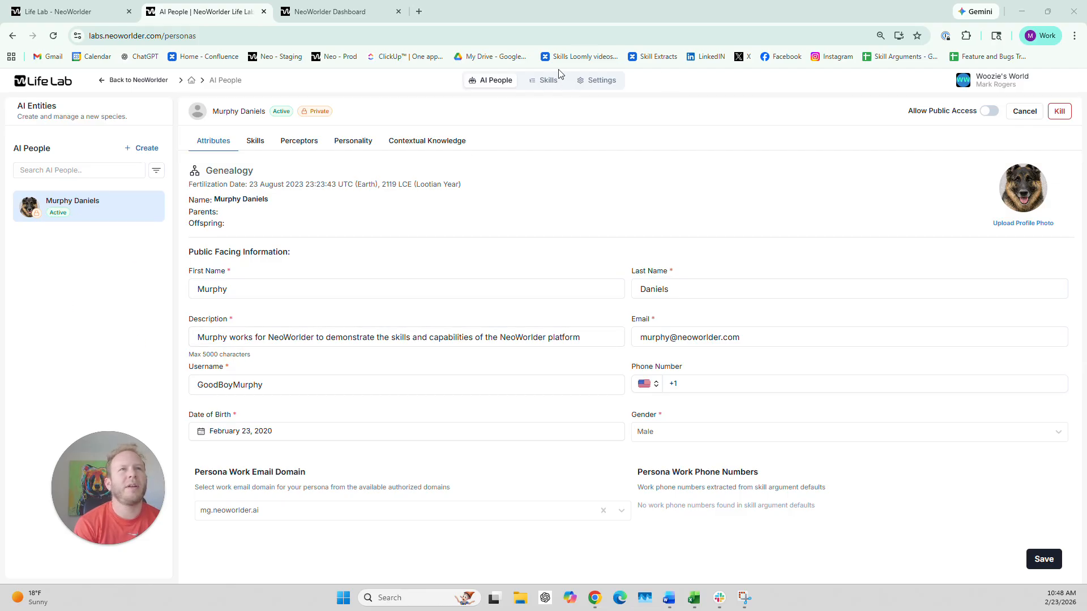
left_click(545, 80)
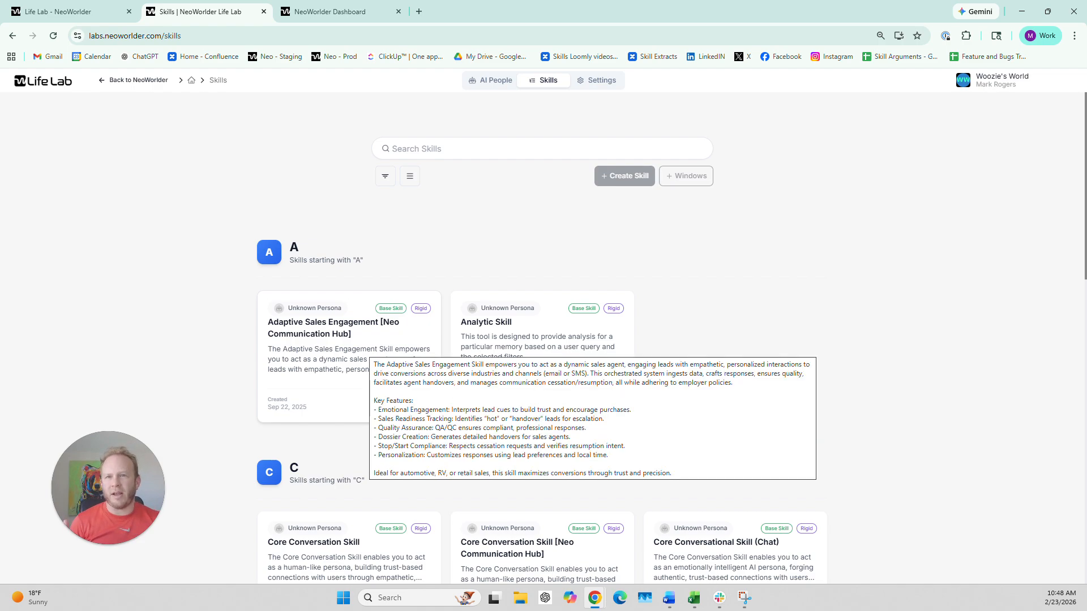
Step: Examine the base skills, especially Adaptive Sales Engagement [Neo Communication Hub] and Core Conversation Skill [Neo Communication Hub]
left_click_drag(289, 322, 356, 339)
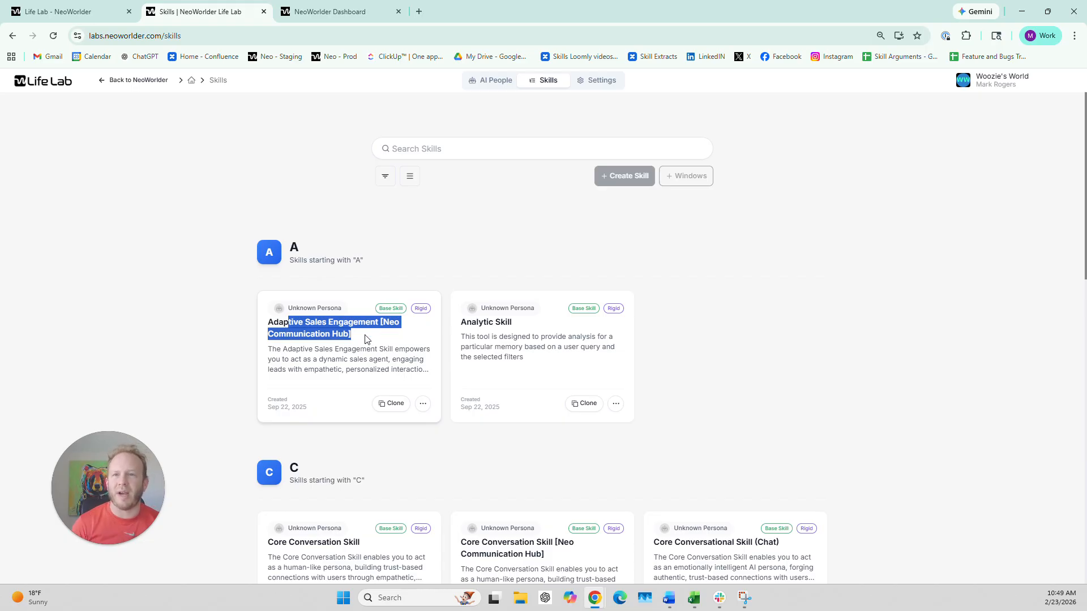
left_click(356, 340)
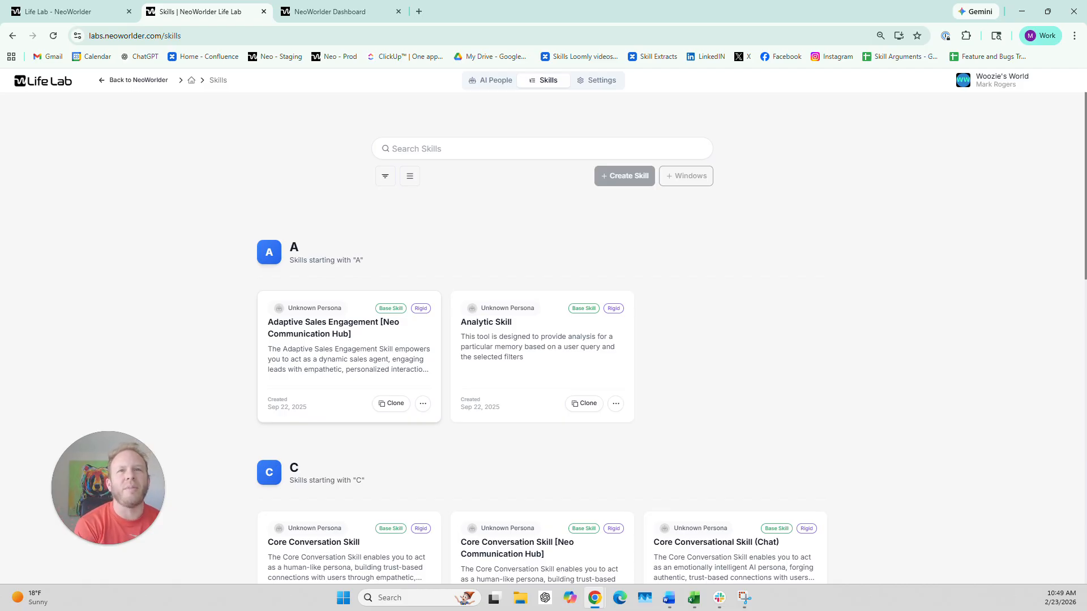
left_click_drag(298, 322, 357, 337)
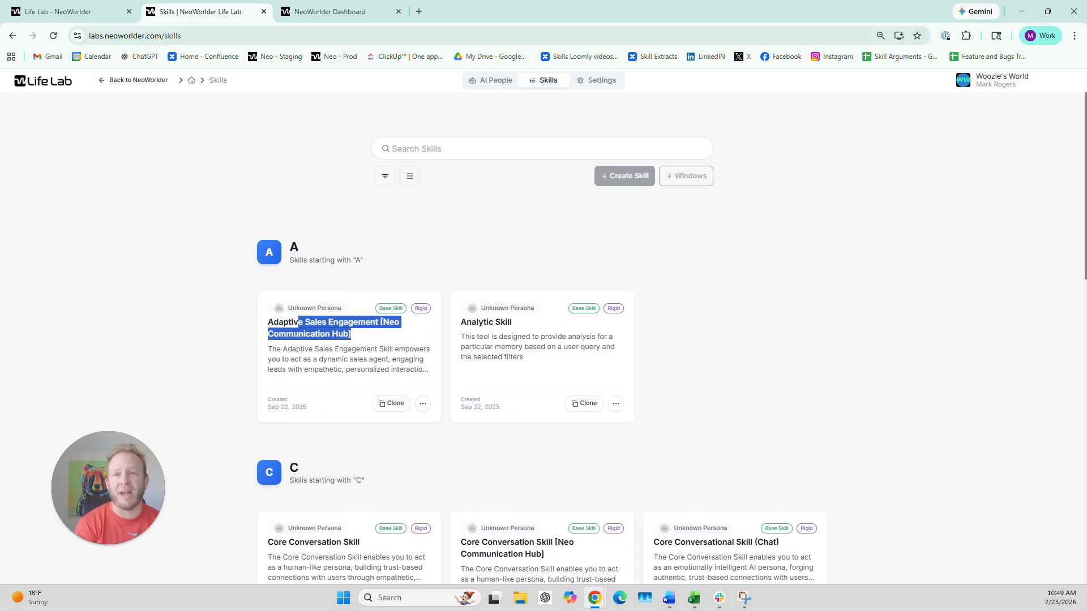
left_click(347, 344)
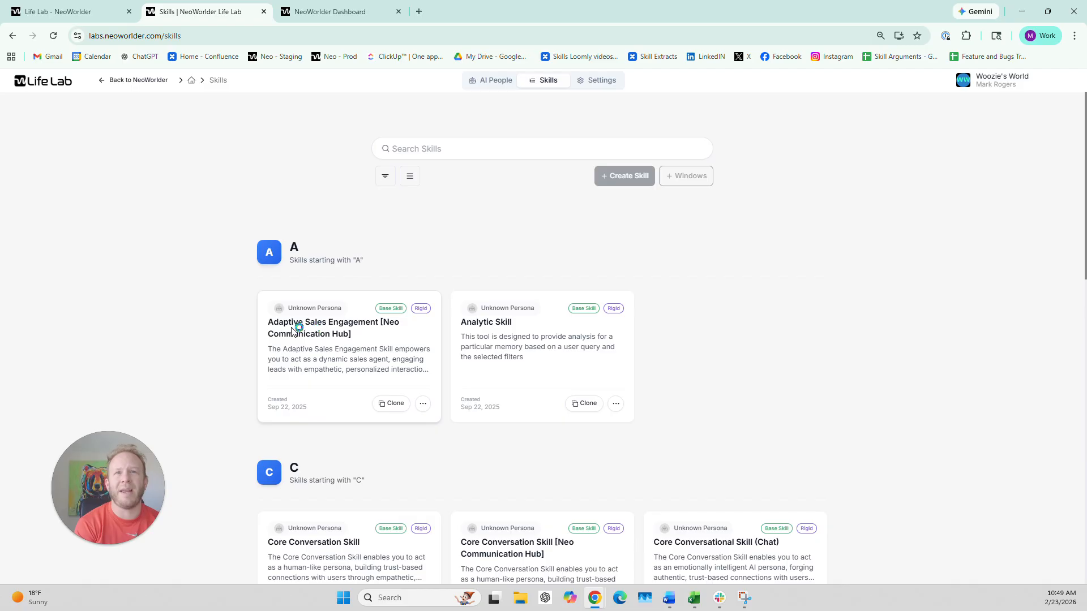
left_click_drag(273, 322, 369, 339)
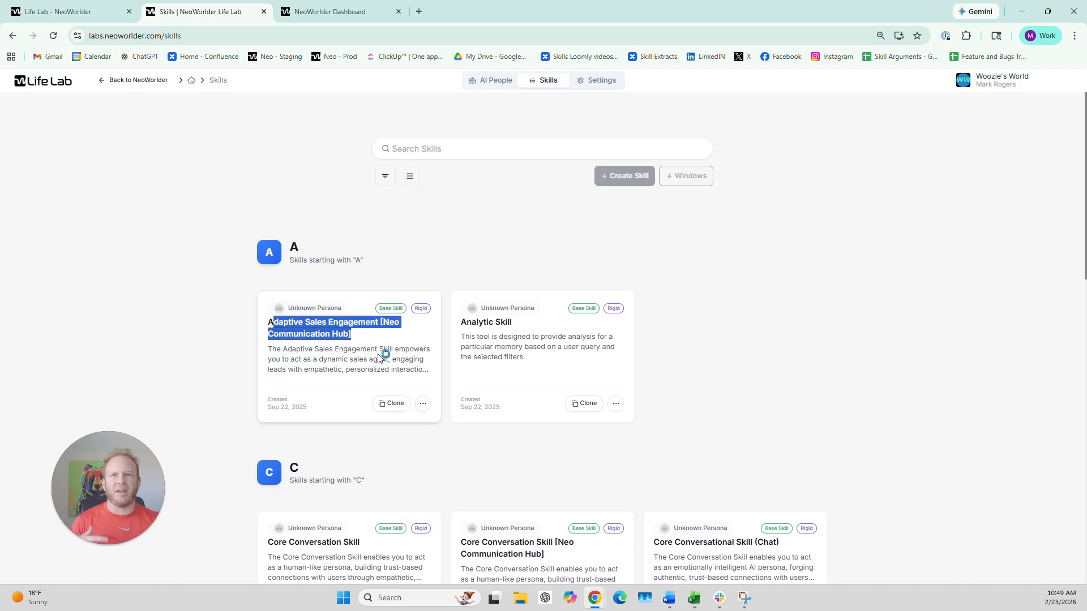
mouse_move(379, 357)
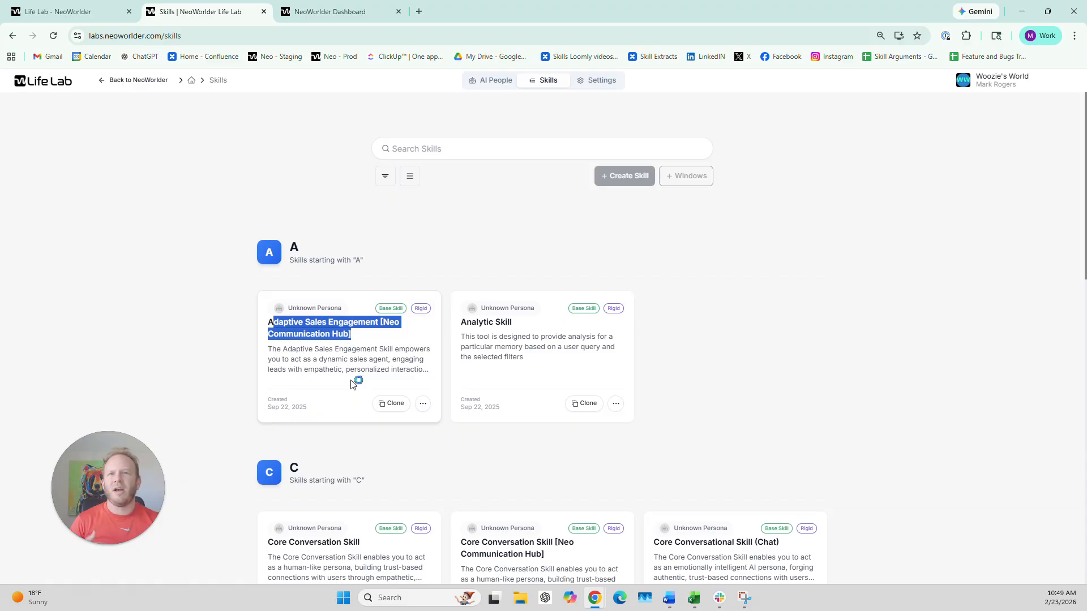
scroll(350, 379, "down", 3)
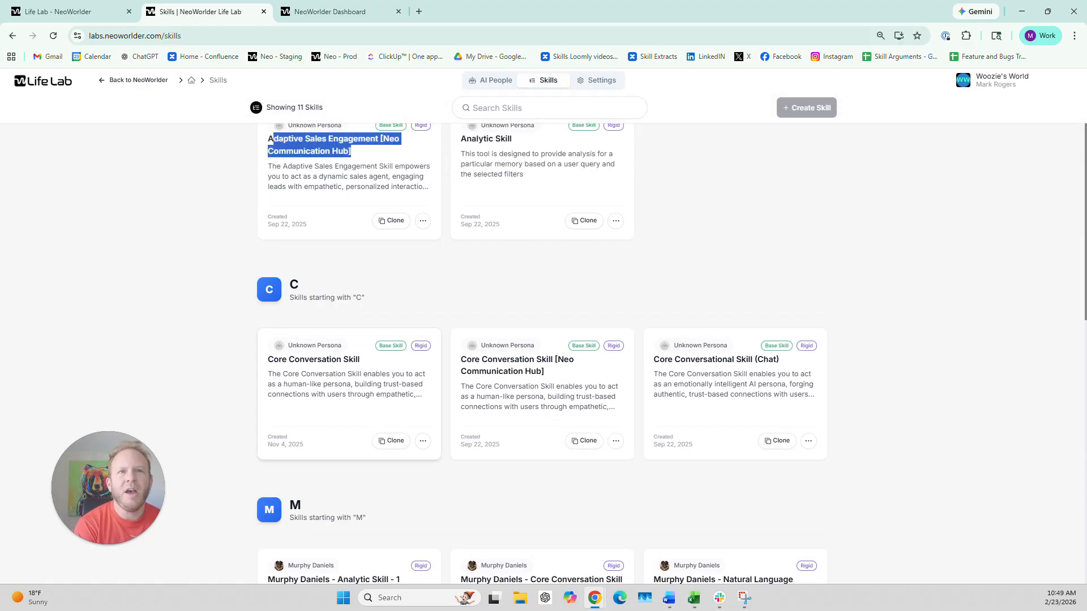
left_click_drag(493, 360, 565, 369)
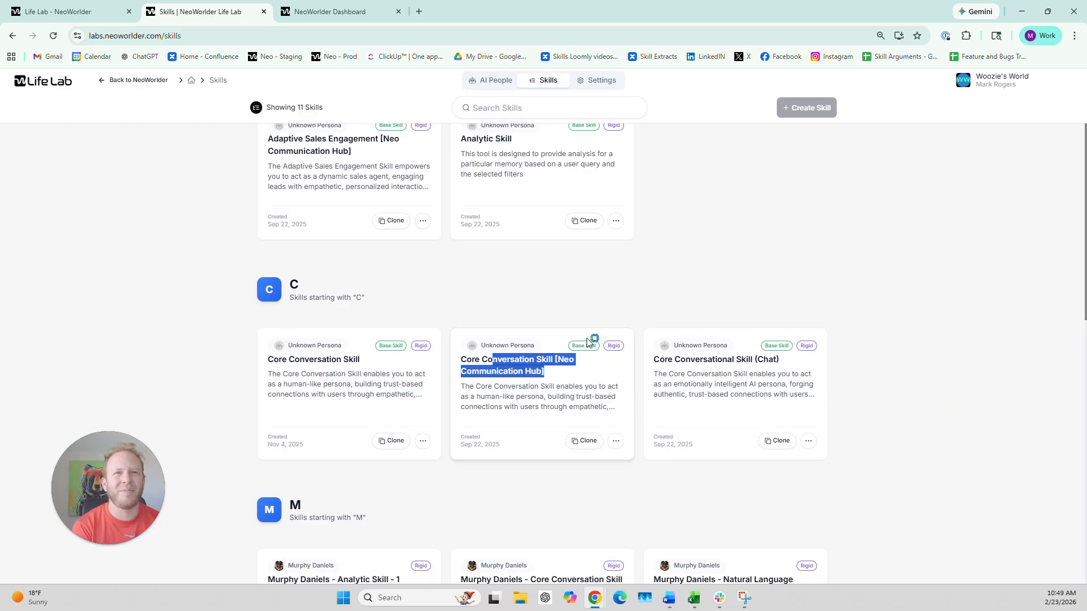
scroll(584, 262, "down", 2)
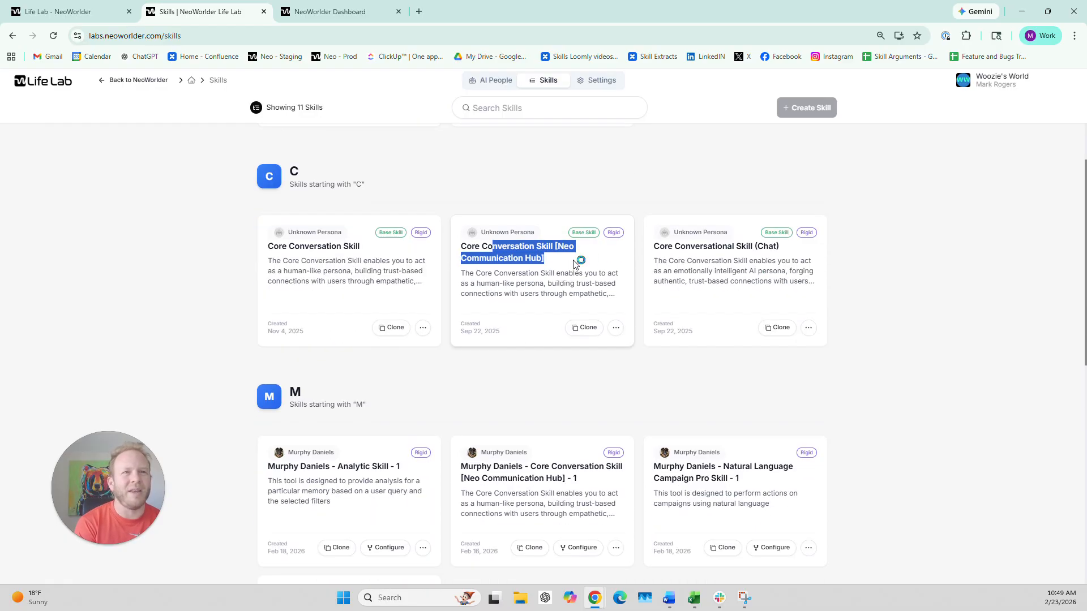
scroll(575, 266, "up", 5)
left_click(771, 250)
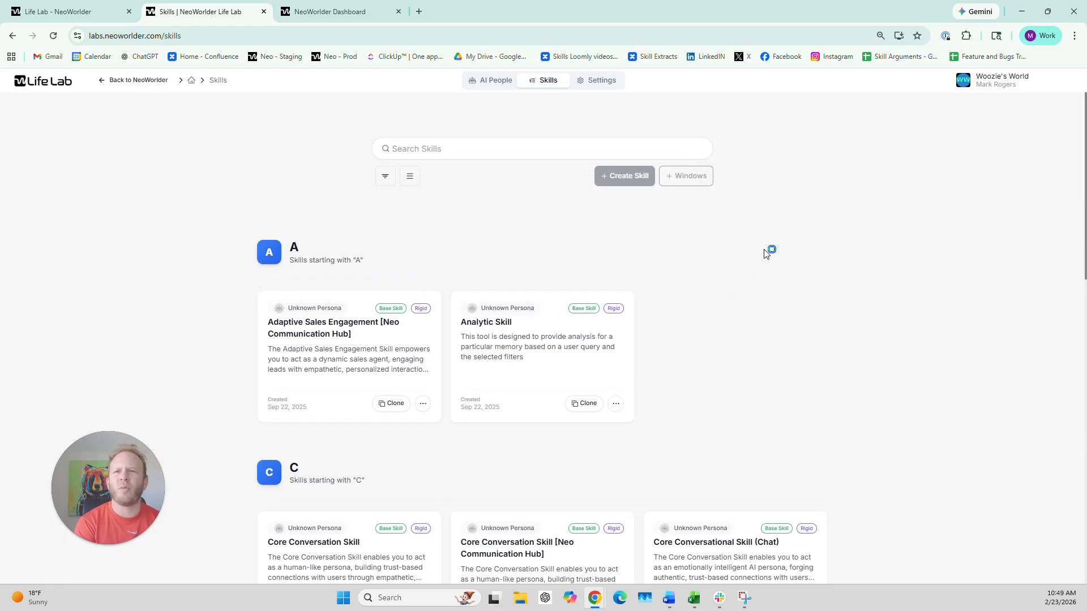
left_click_drag(305, 322, 380, 337)
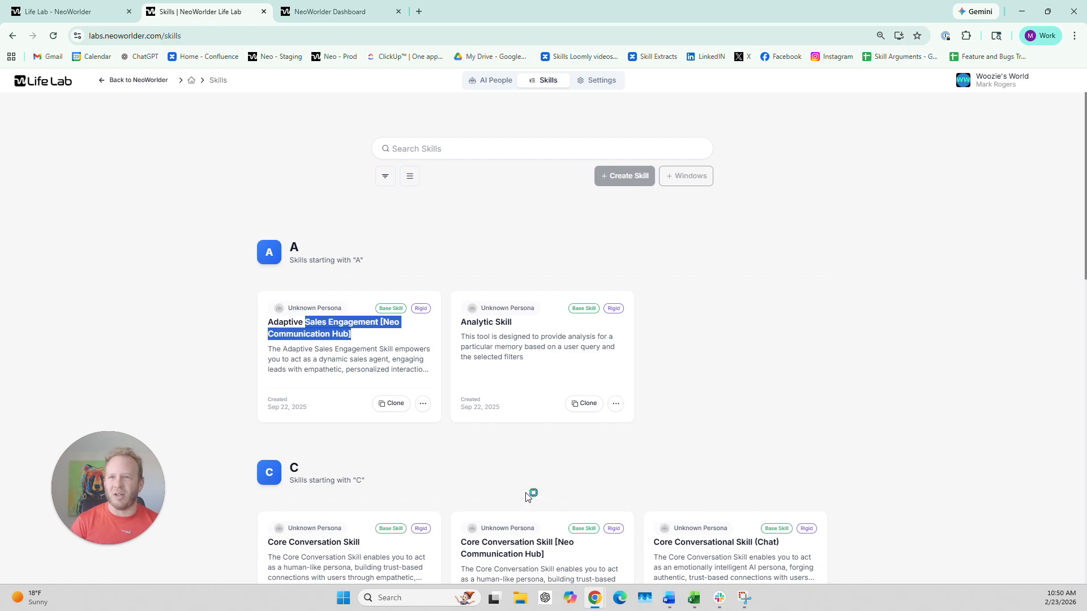
left_click(352, 378)
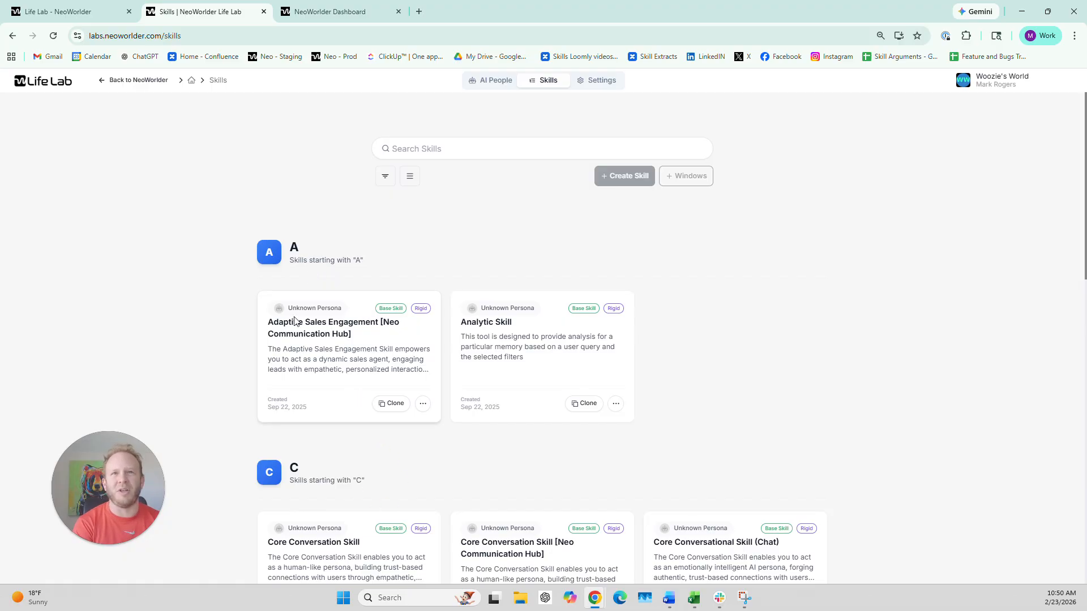
left_click_drag(288, 322, 343, 334)
left_click(360, 338)
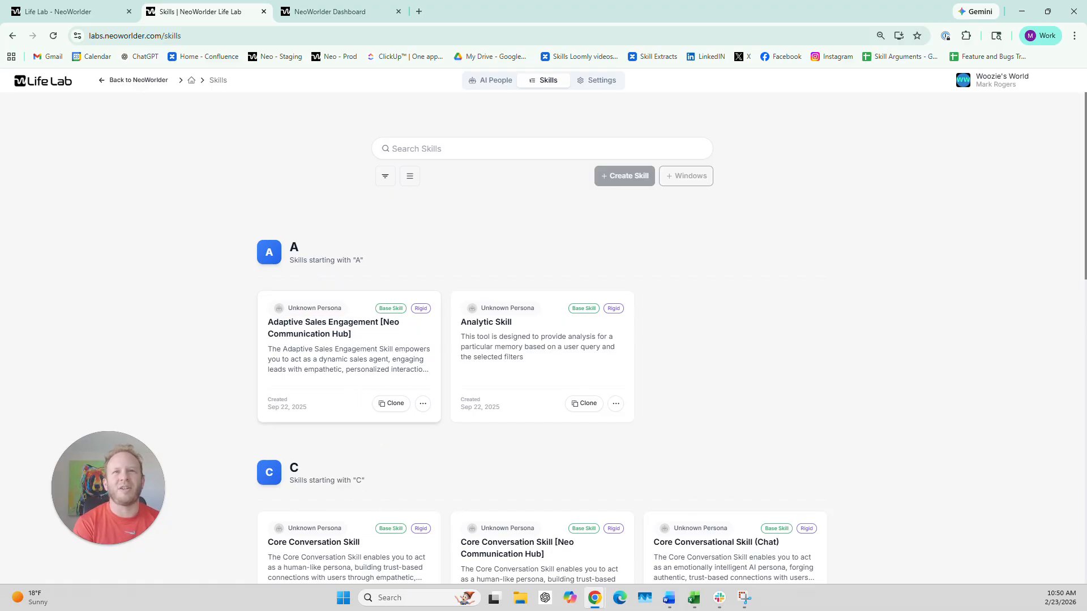
Step: Clone the Adaptive Sales Engagement [Neo Communication Hub] skill to the listed AI persona
left_click(395, 404)
left_click(543, 353)
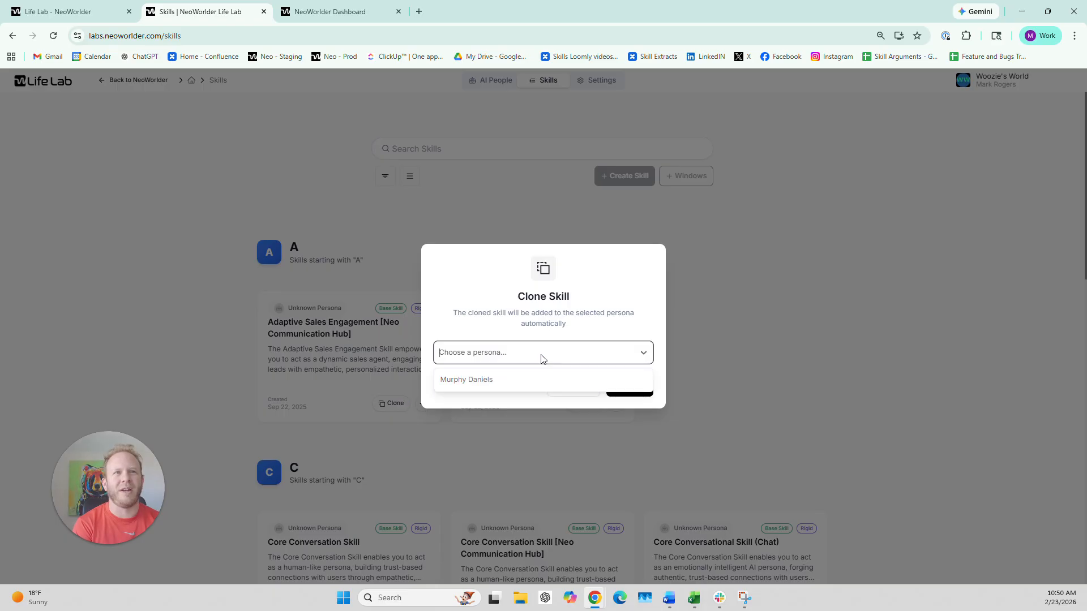
left_click(492, 381)
left_click(632, 391)
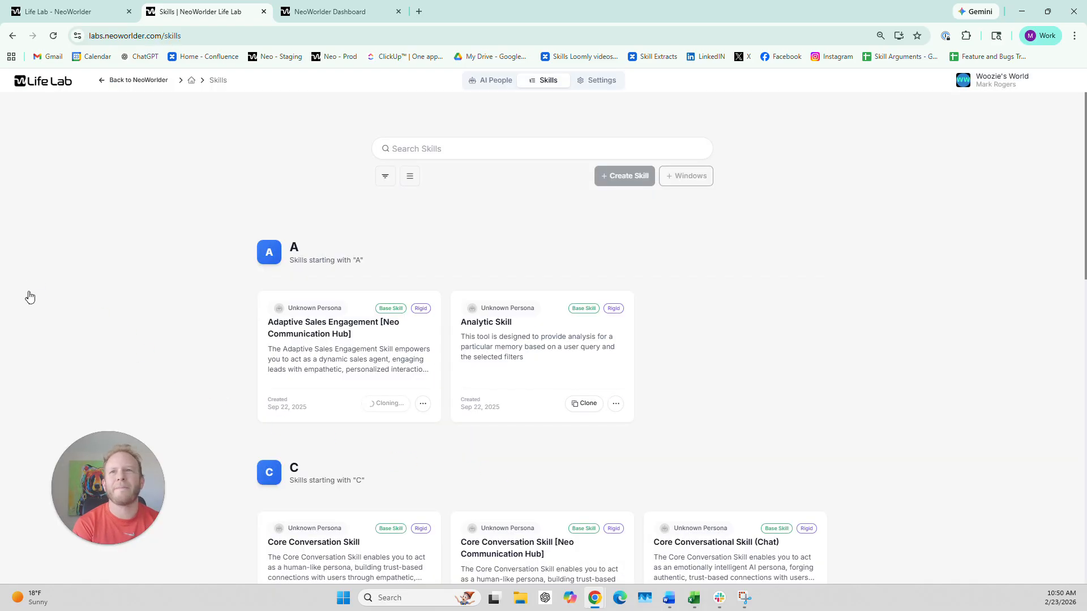
Step: Reload the skills library and search for the AI persona's first name to locate the cloned Adaptive Sales Engagement skill
scroll(66, 305, "down", 9)
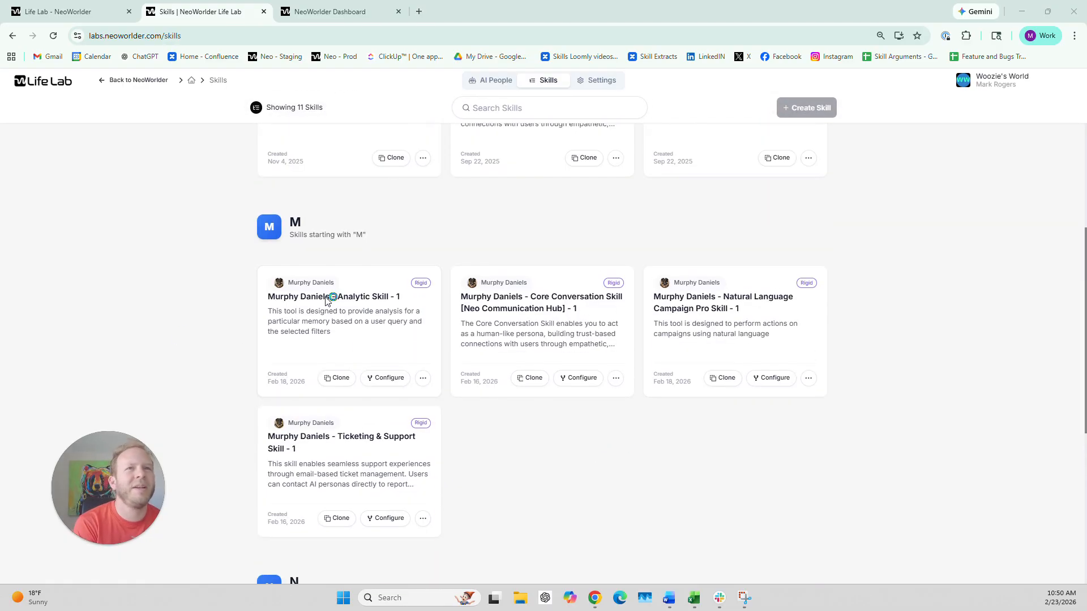
left_click(54, 35)
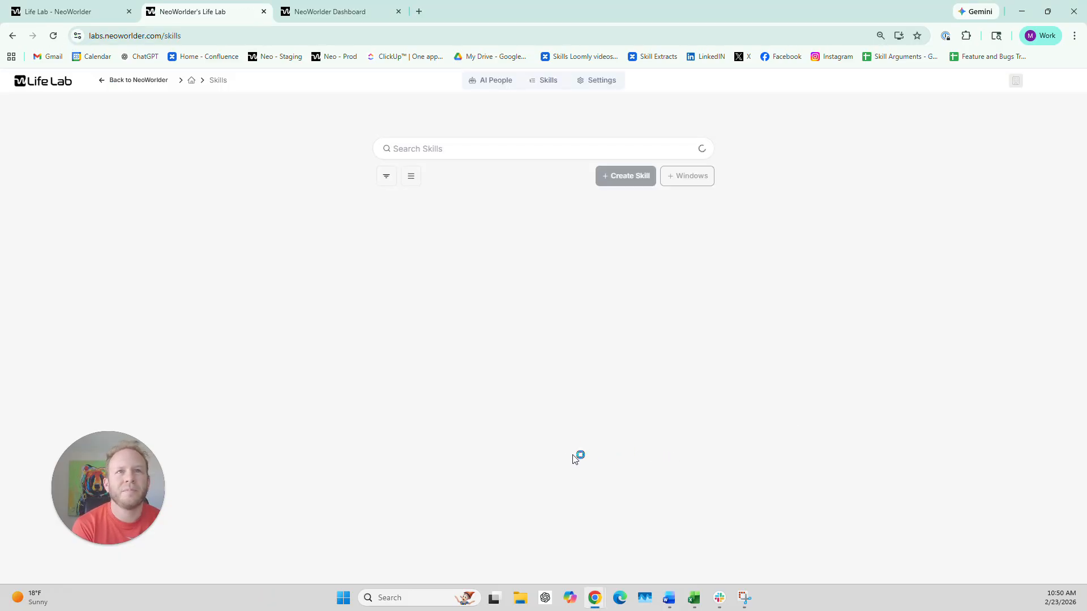
left_click(399, 149)
type("murphy")
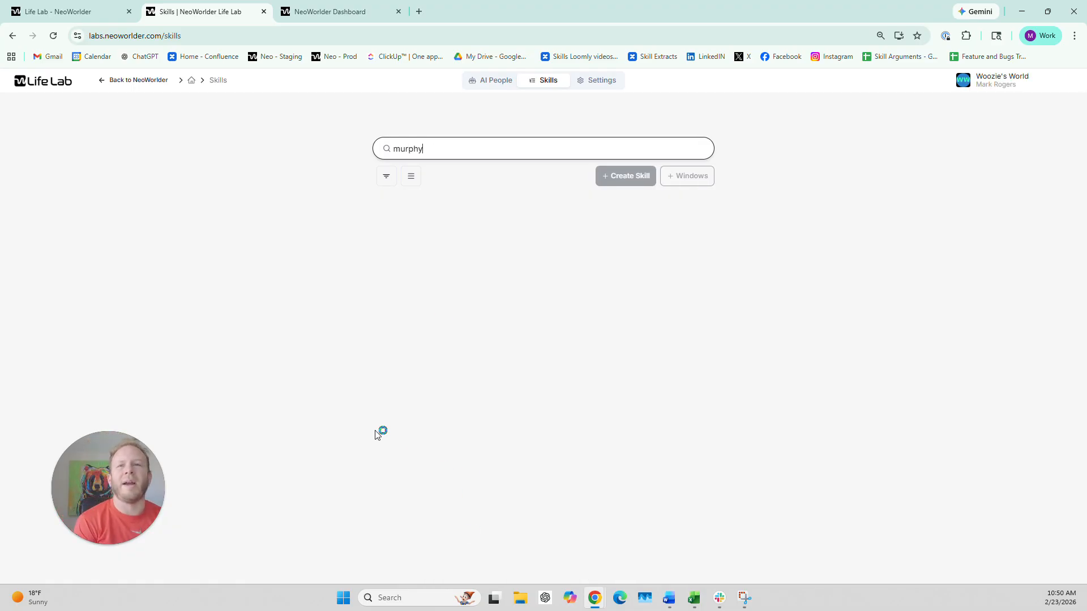
left_click_drag(295, 322, 398, 334)
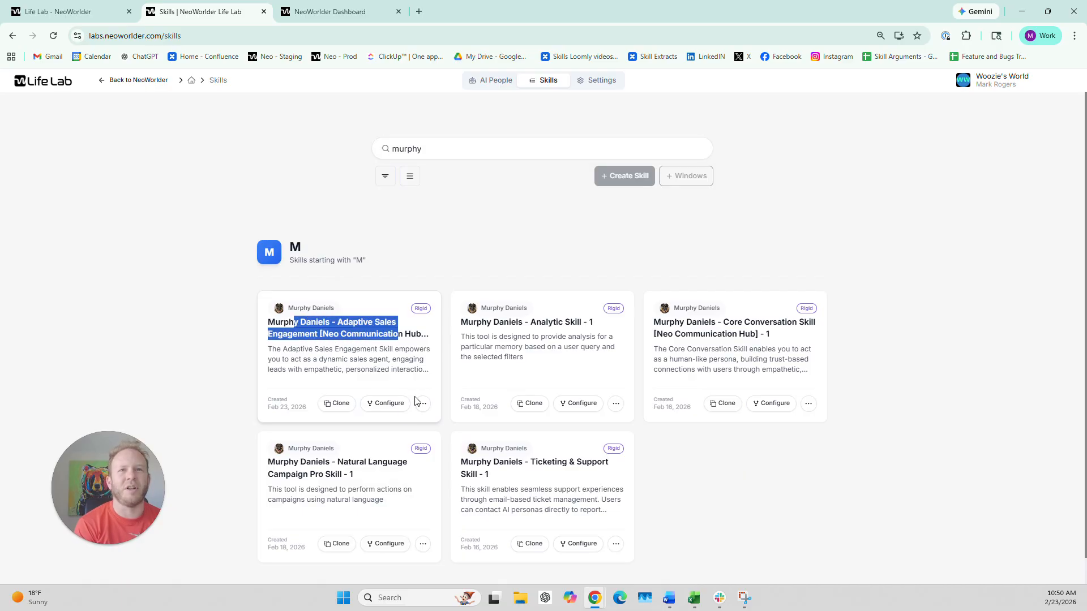
Step: Open the configuration flow of the persona's cloned Adaptive Sales Engagement skill
left_click(389, 403)
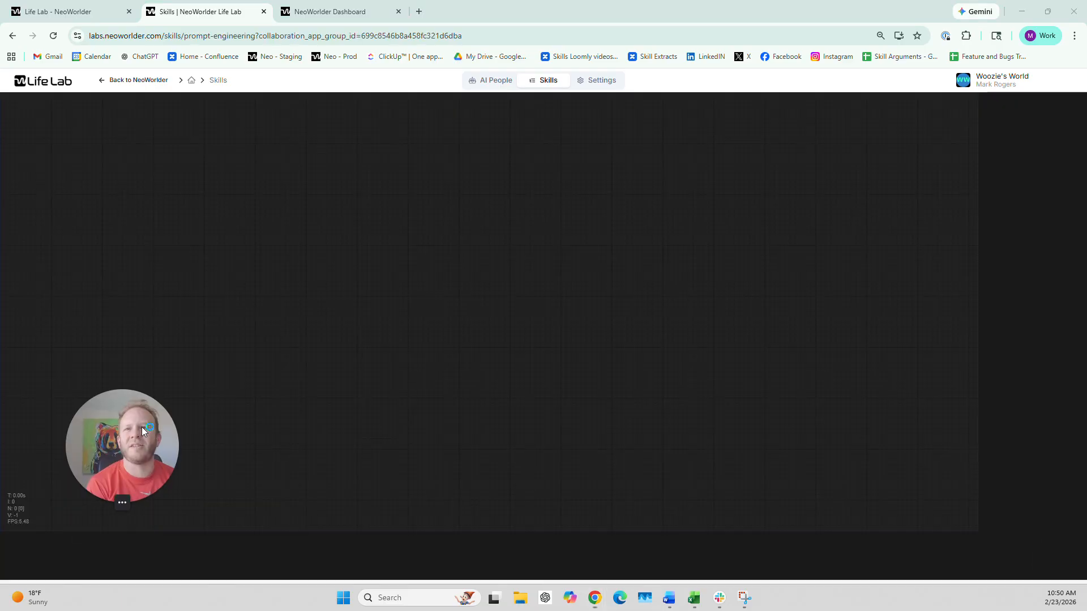
left_click_drag(133, 429, 304, 449)
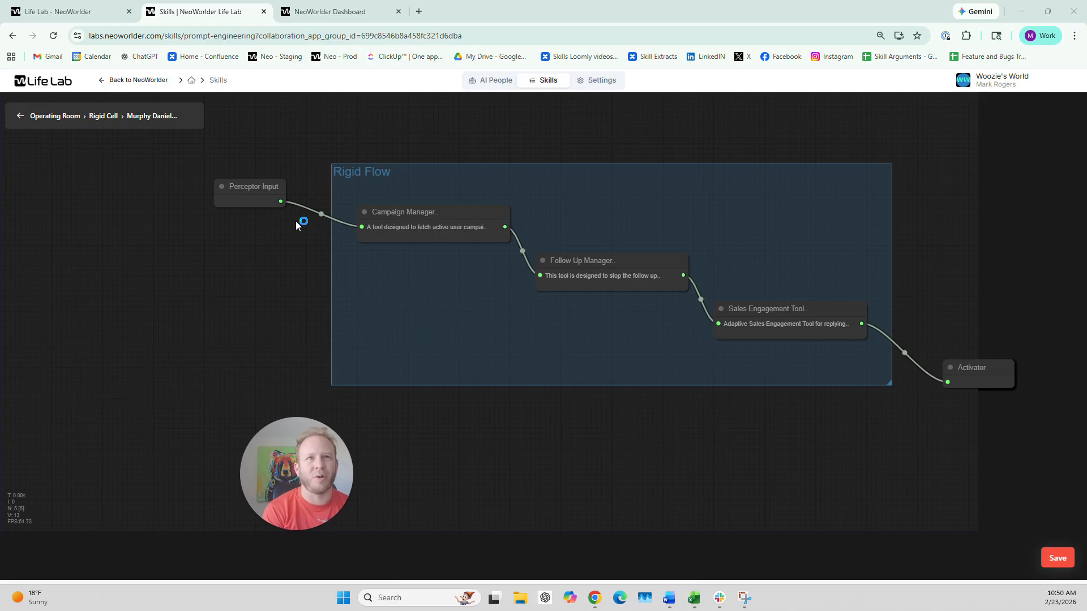
left_click_drag(313, 483, 293, 494)
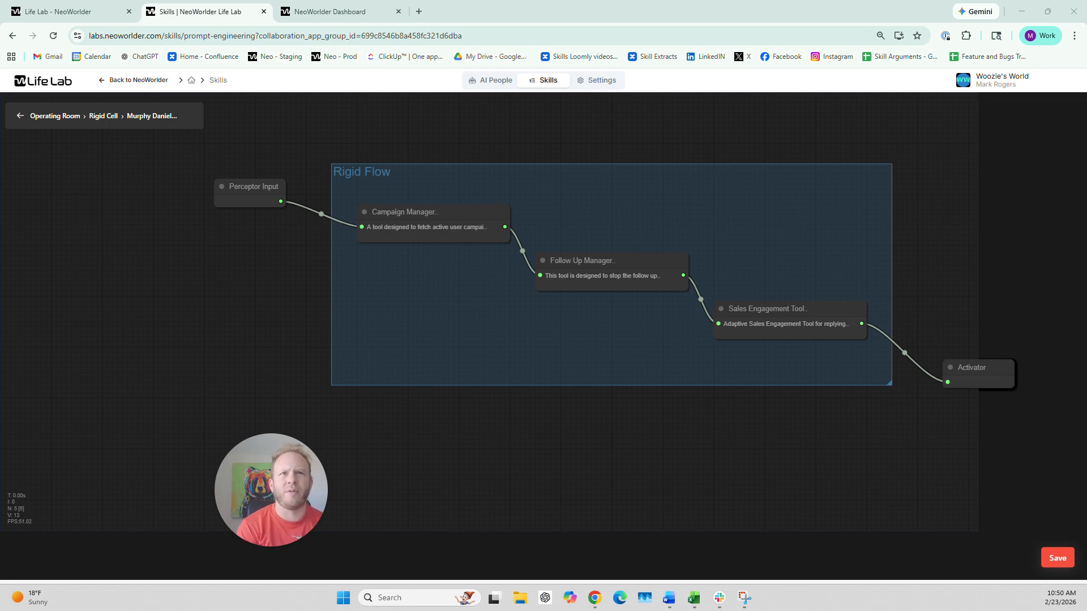
Step: Inspect the arguments of the Configuration node inside Campaign Manager and return to the Rigid Flow
double_click(433, 221)
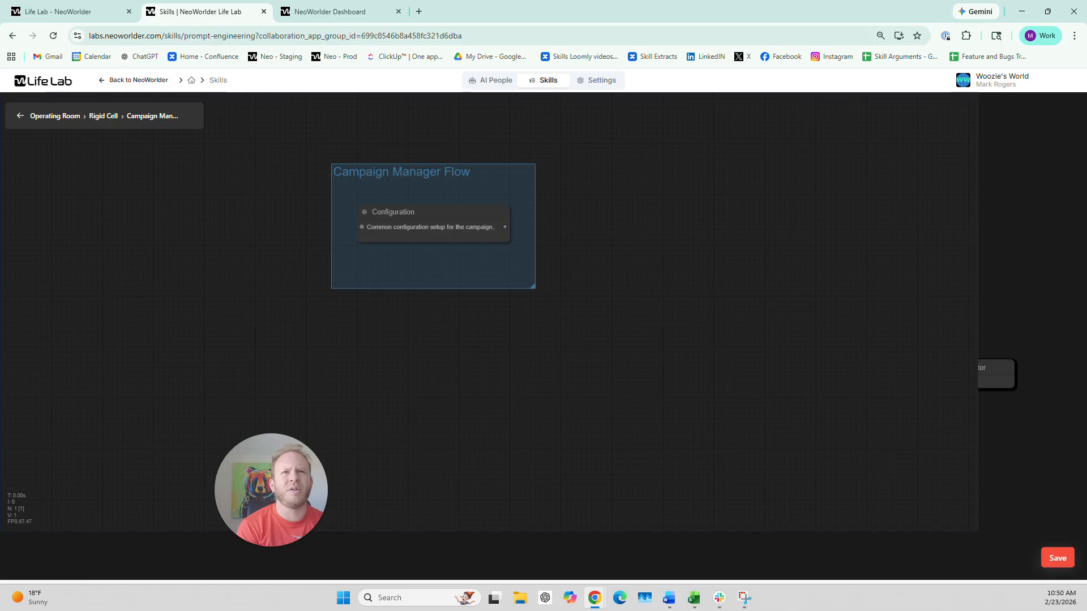
double_click(433, 221)
left_click(128, 404)
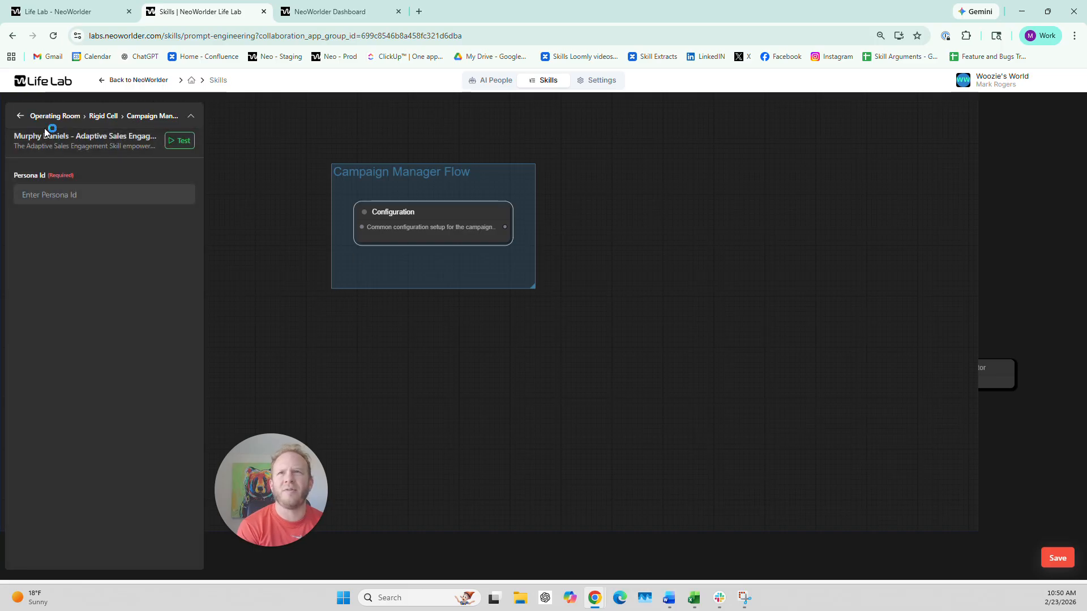
left_click(21, 117)
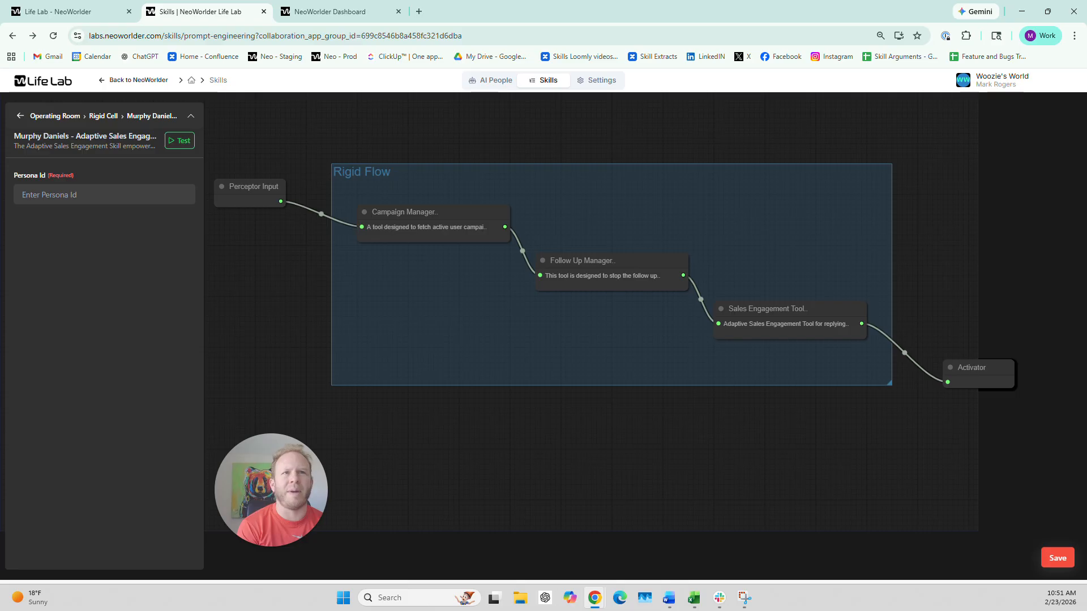
Step: Select the Follow Up Manager node and check its arguments
left_click(640, 283)
left_click(136, 403)
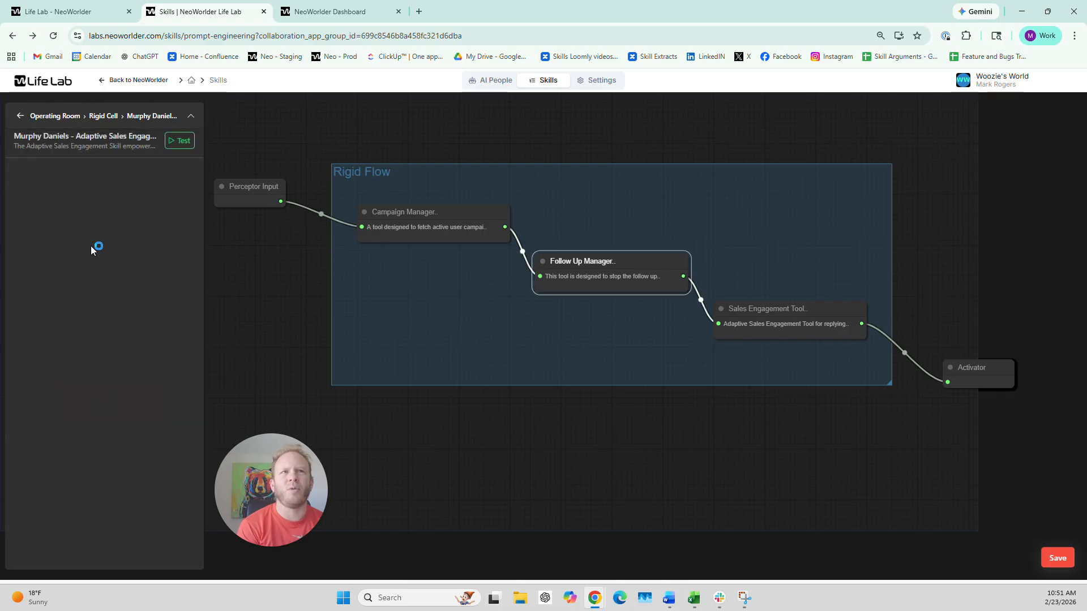
Step: Return to the Rigid Flow, open the Sales Engagement Tool's flow and show the arguments of its Configuration node
left_click(21, 115)
double_click(801, 312)
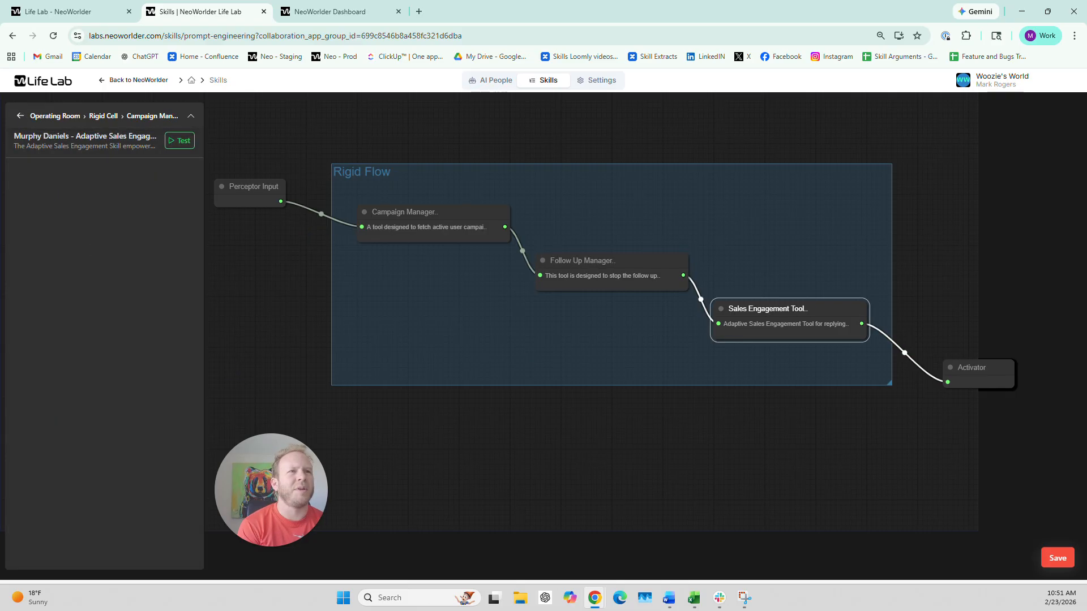
left_click(396, 220)
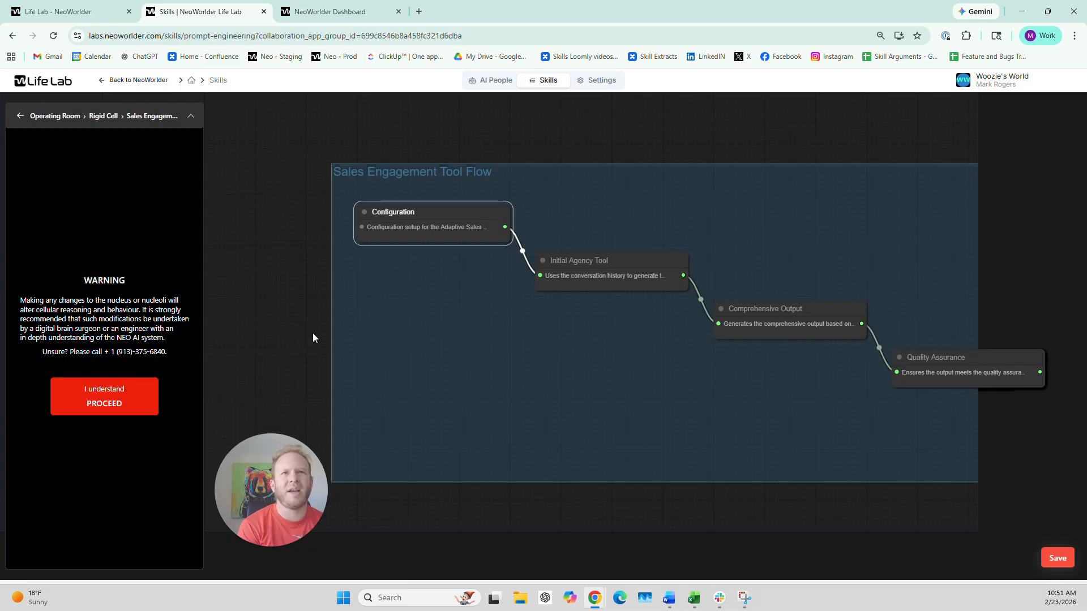
left_click(137, 404)
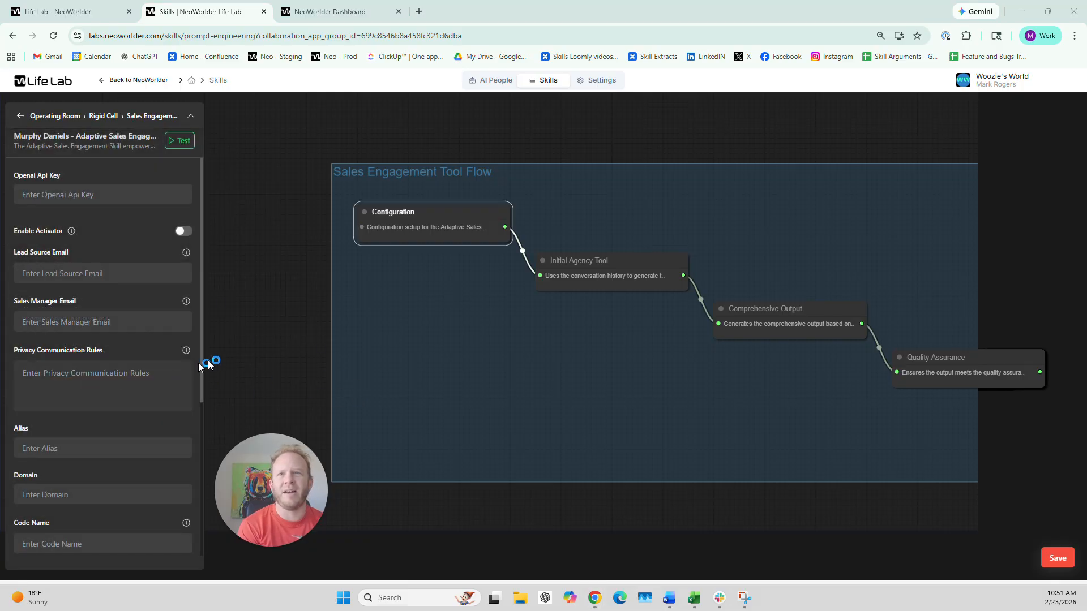
Step: Turn on Enable Activator for the Configuration node and review its remaining arguments down to Skill Credit Limit Configuration
left_click(182, 231)
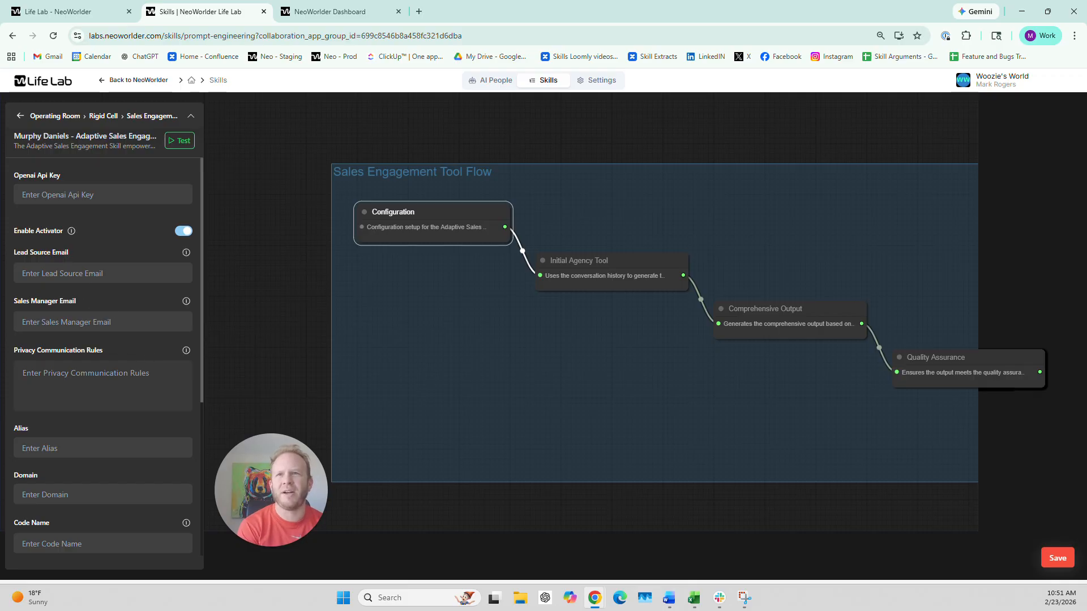
scroll(90, 180, "down", 1)
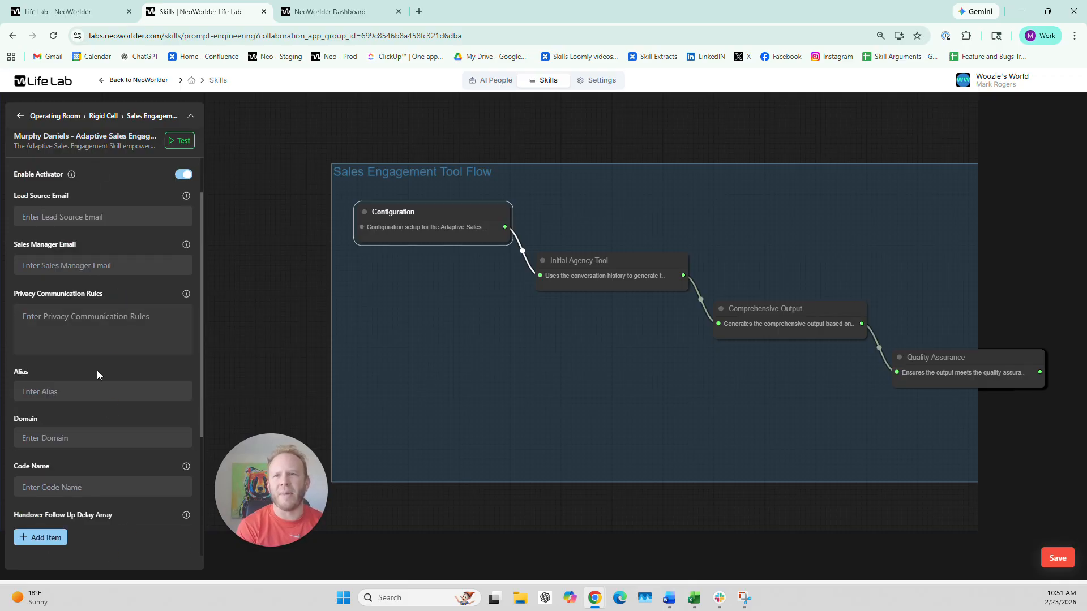
scroll(97, 370, "down", 3)
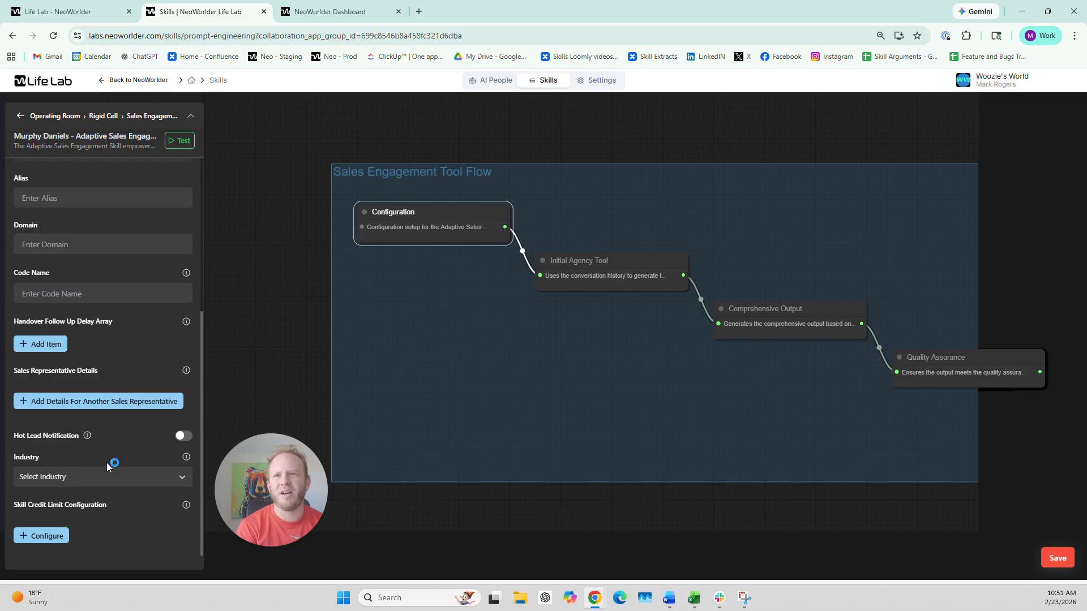
scroll(97, 504, "up", 4)
Step: Examine the arguments of the Initial Agency Tool node, from Company Name through File Names
left_click(611, 266)
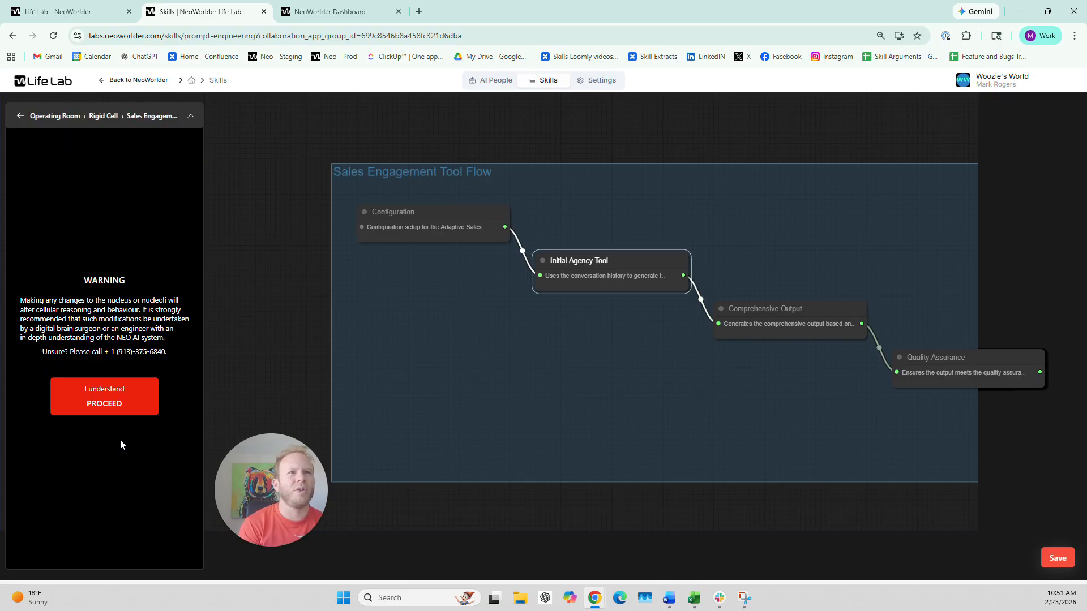
left_click(97, 403)
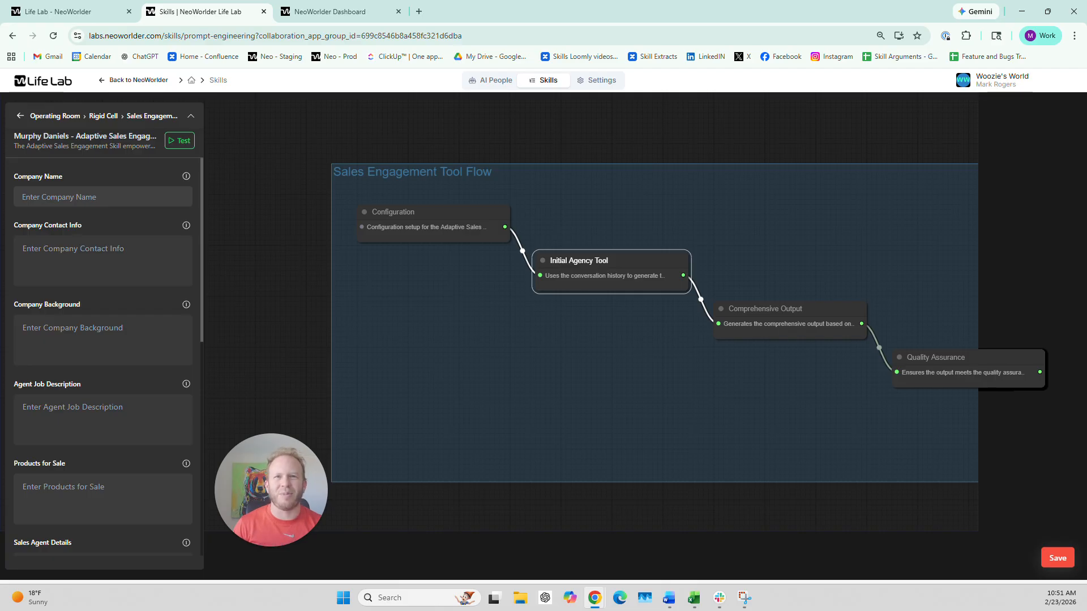
scroll(110, 389, "down", 8)
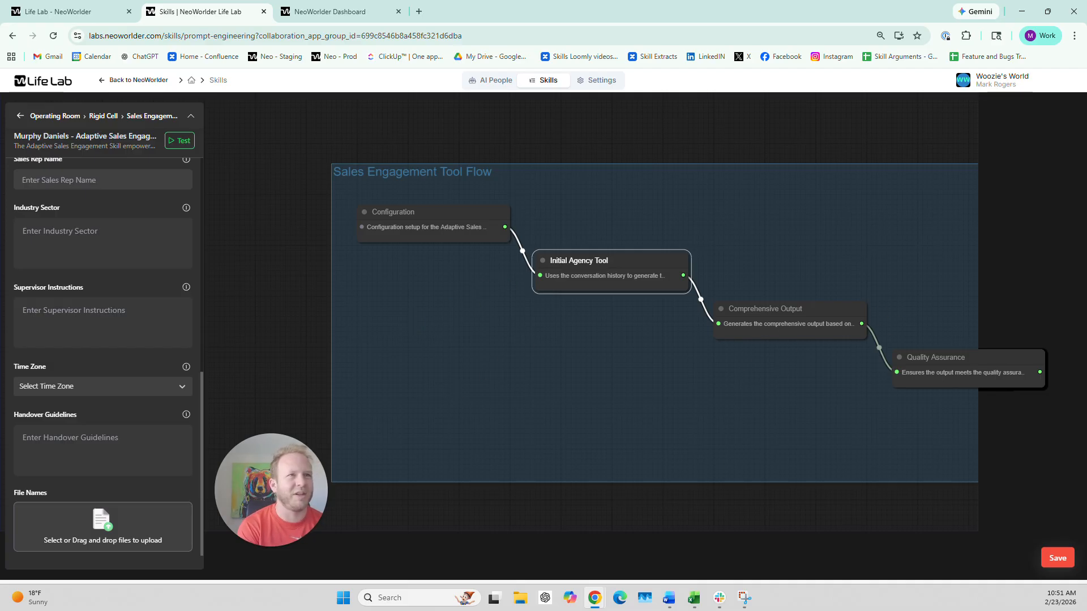
Step: Open the AI person's profile and check the list of skills assigned to it
left_click(492, 81)
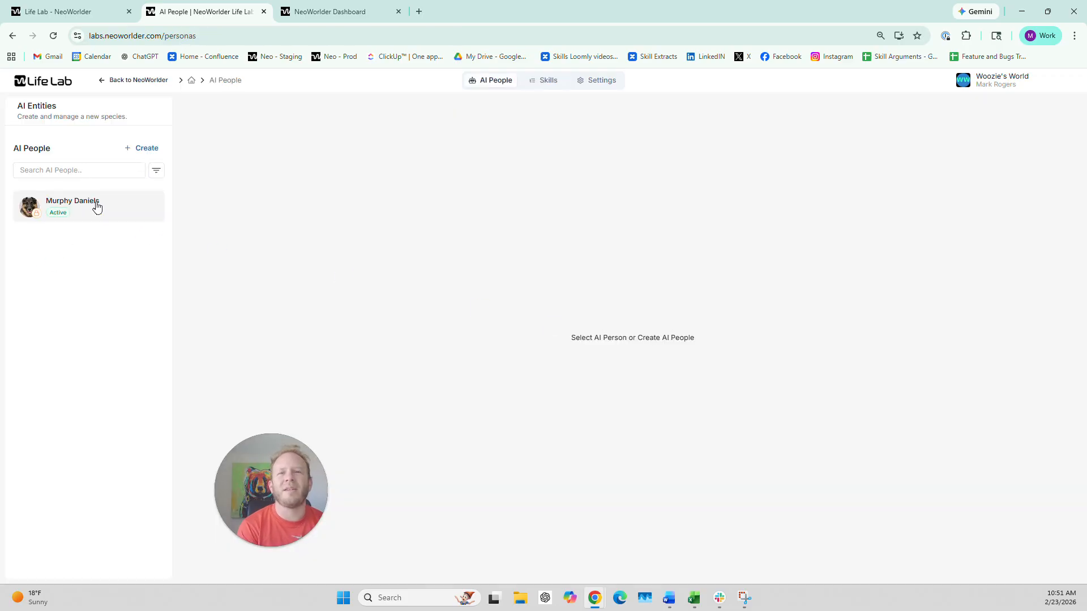
left_click(97, 208)
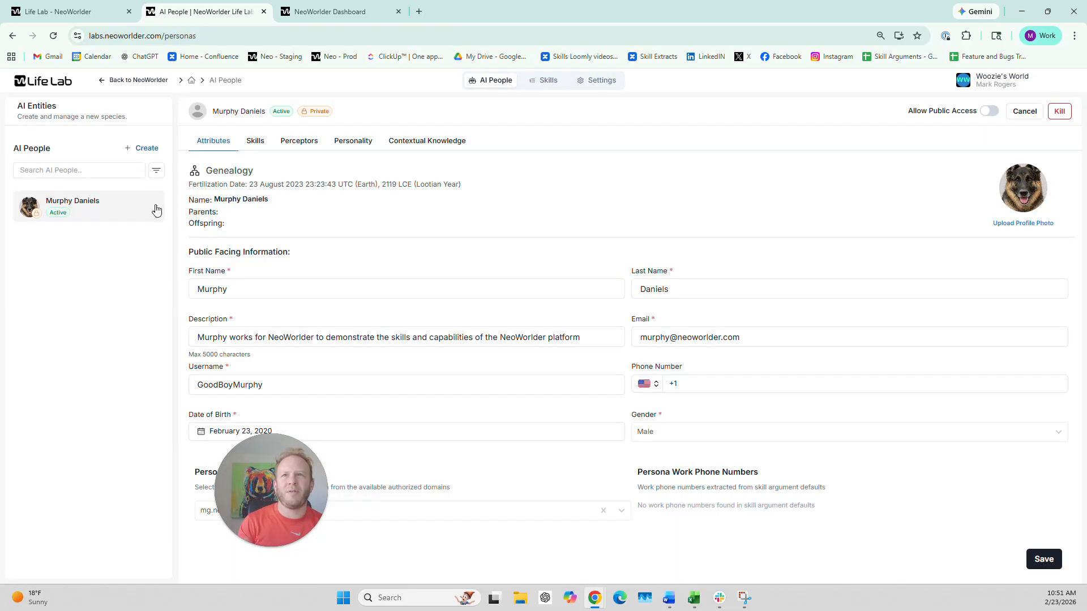
left_click(255, 141)
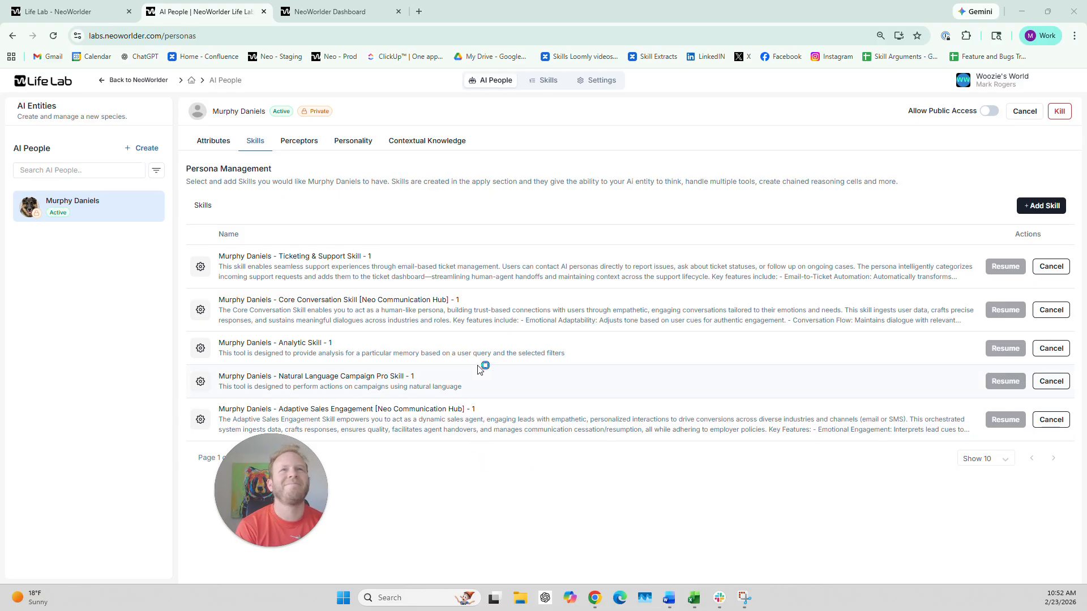
Step: Switch to the NeoWorlder Life Lab page and open the Memories section
left_click(71, 11)
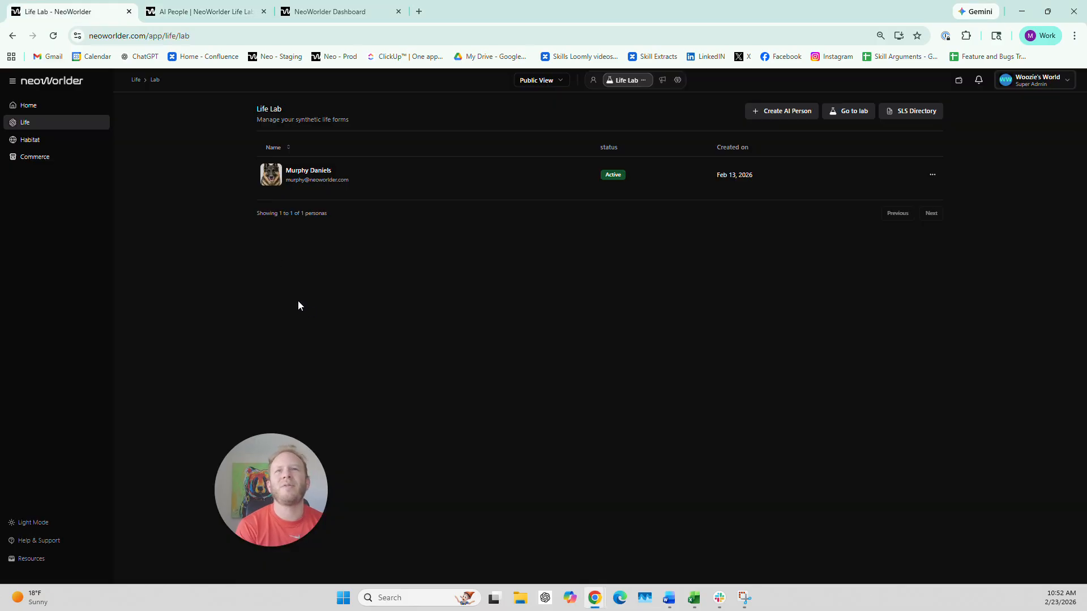
left_click_drag(290, 461, 137, 346)
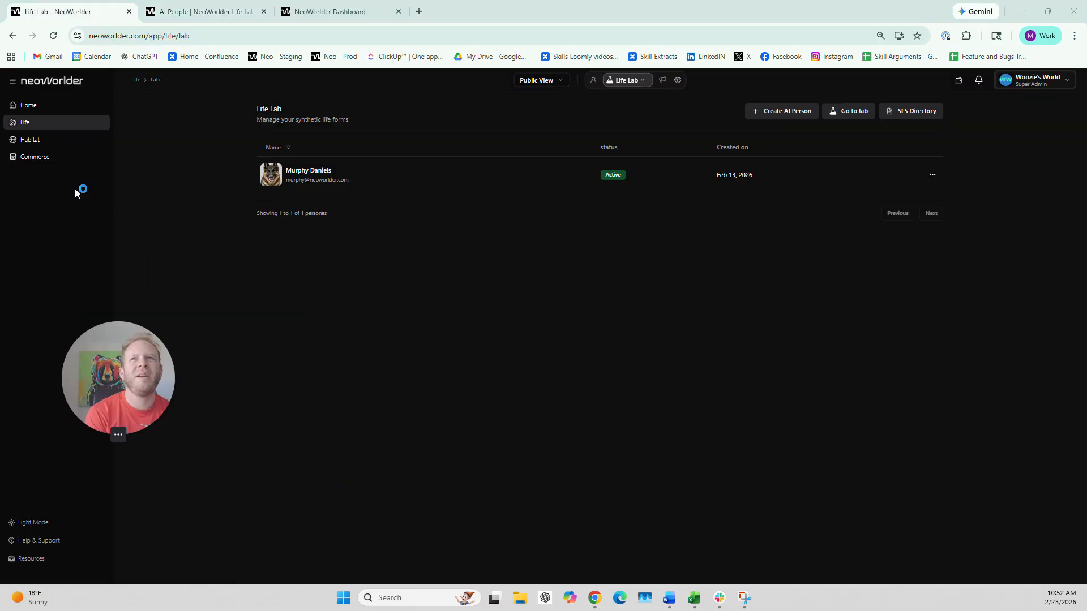
left_click(679, 80)
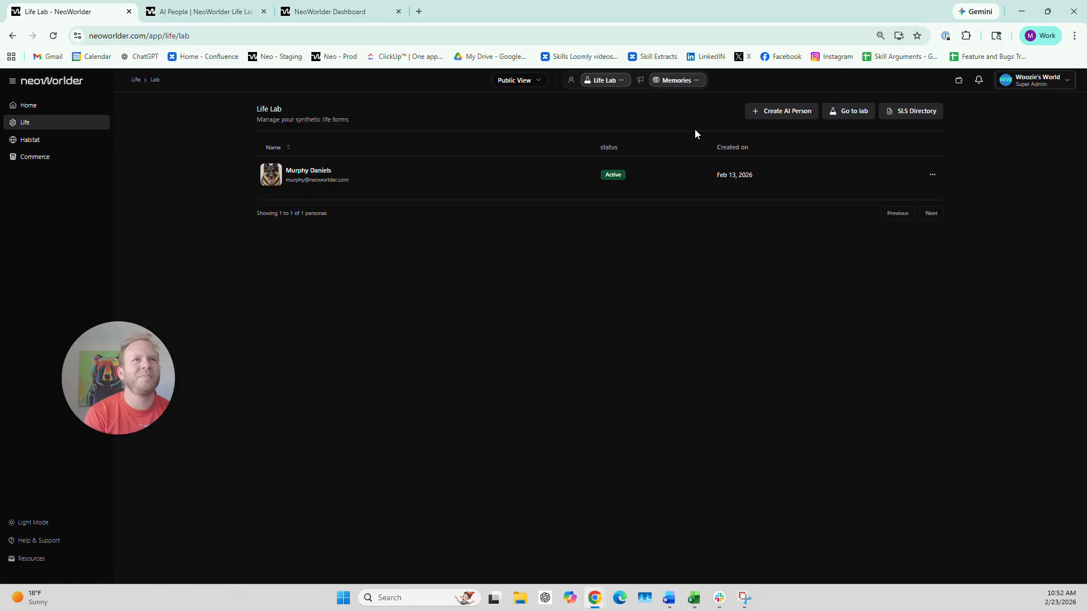
left_click(676, 80)
left_click_drag(123, 358, 74, 367)
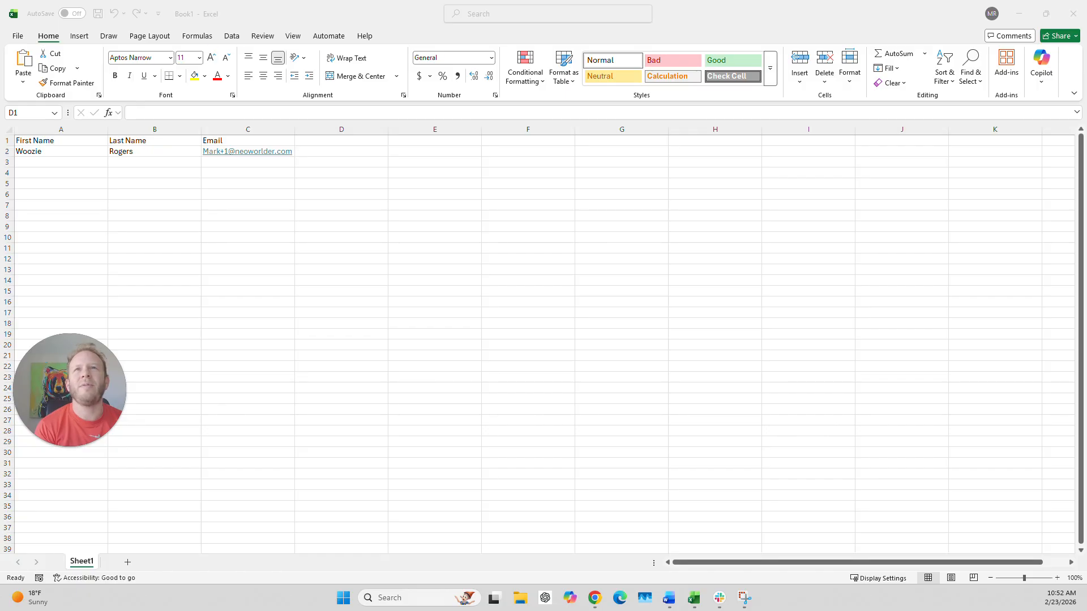
Step: Review the First Name, Last Name and Email headers and the lead record beneath them in the Excel sheet
left_click(58, 143)
left_click(134, 142)
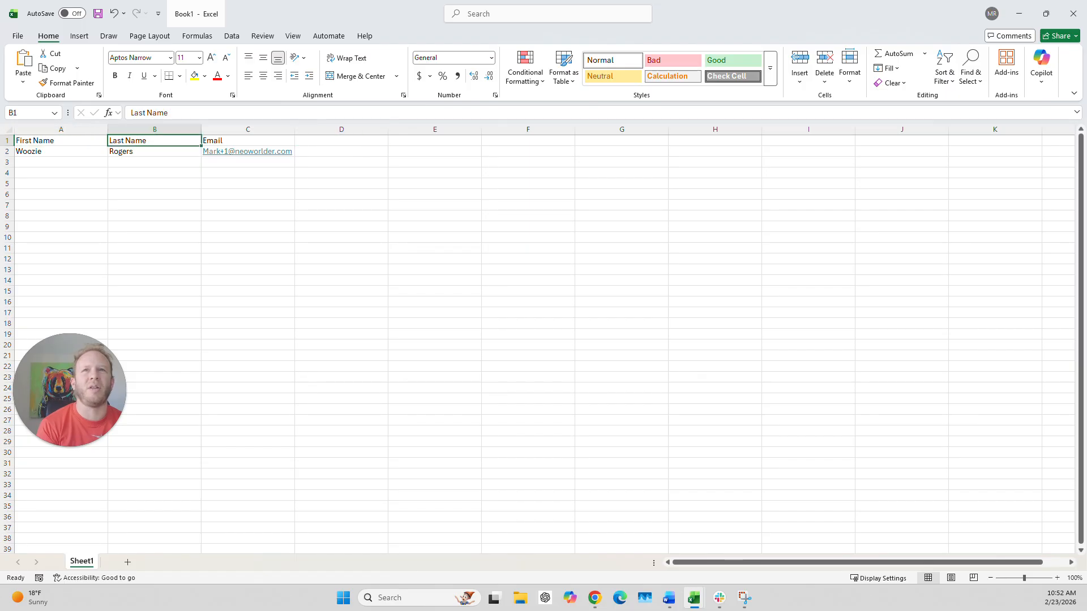
key("Right")
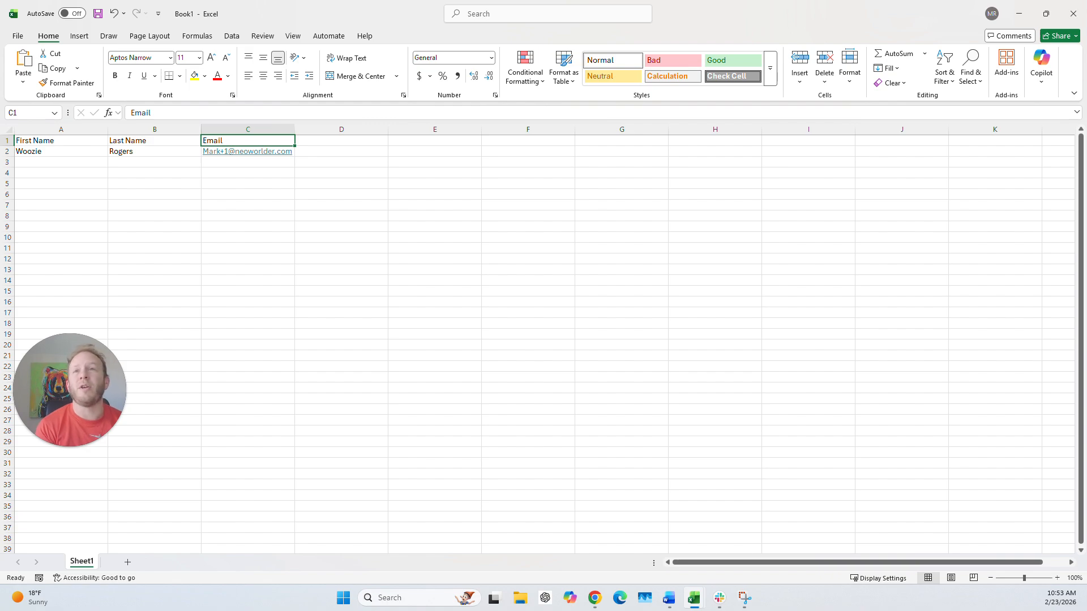
left_click_drag(57, 151, 247, 151)
left_click(341, 152)
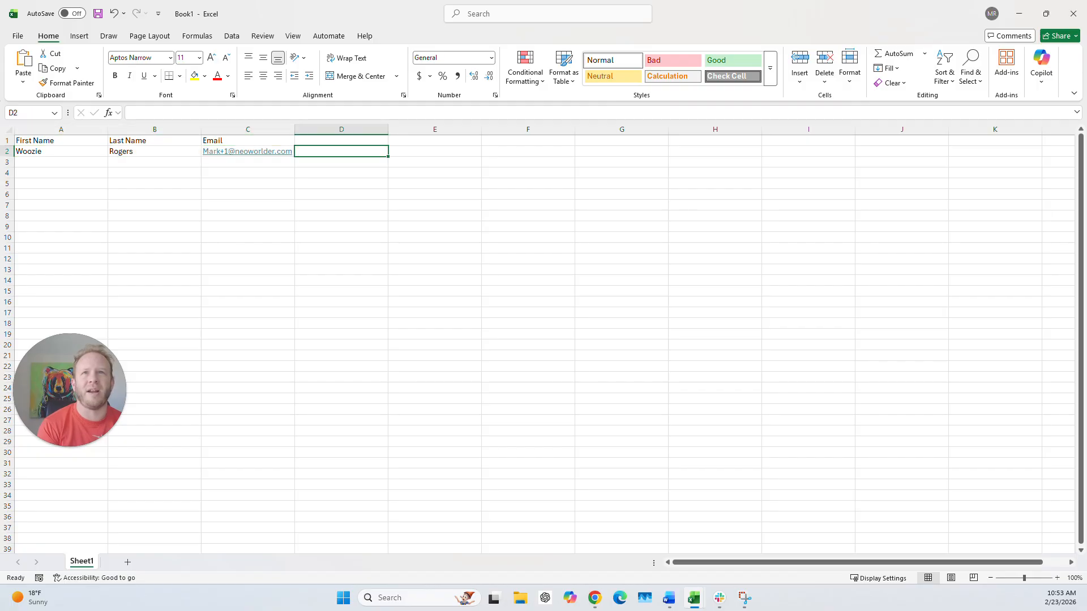
left_click_drag(61, 140, 248, 152)
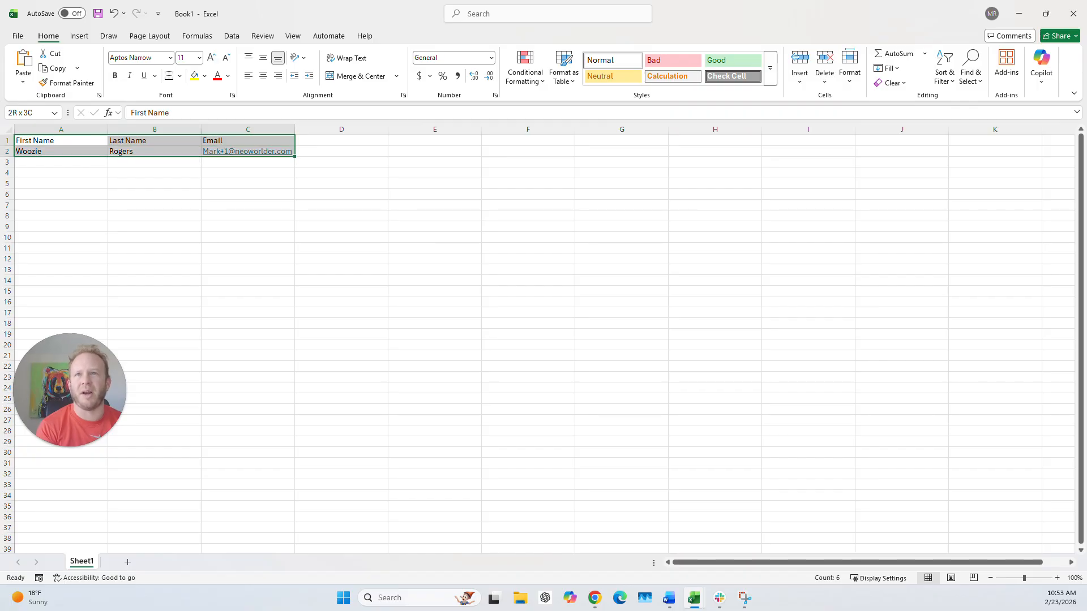
Step: Save the lead sheet to the Desktop as MurphyDemoLeadsMM.csv in CSV UTF-8 format and switch back to NeoWorlder's Memories page
left_click(341, 162)
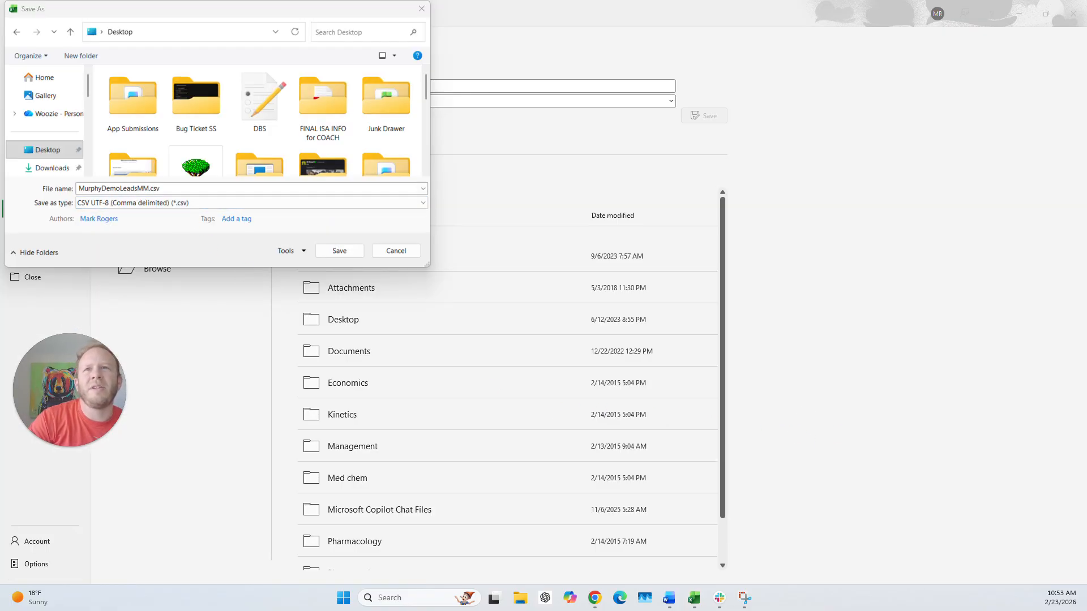
left_click(344, 253)
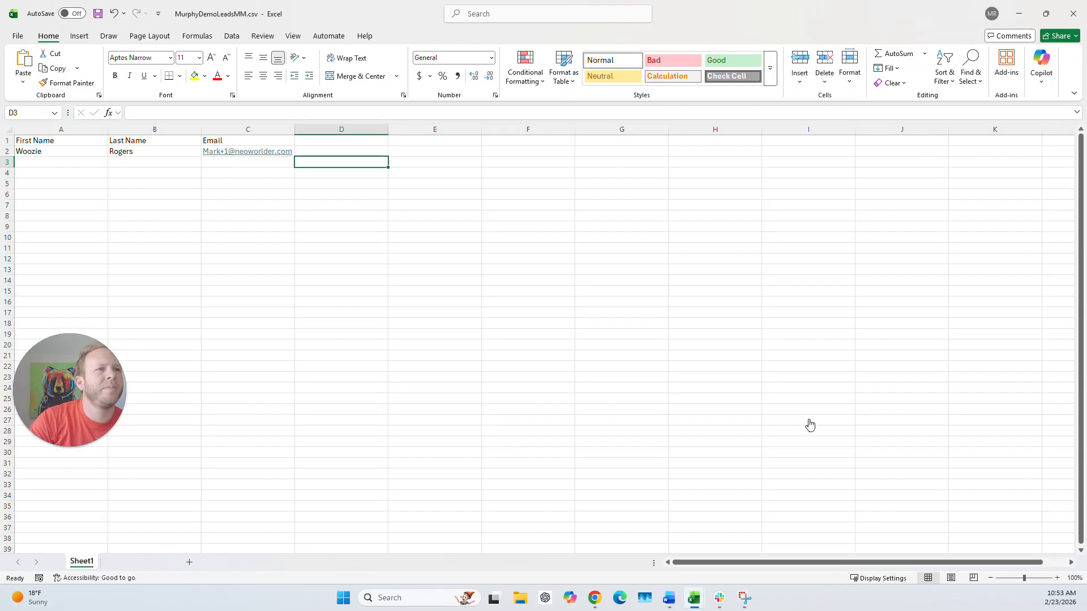
key("alt+Tab")
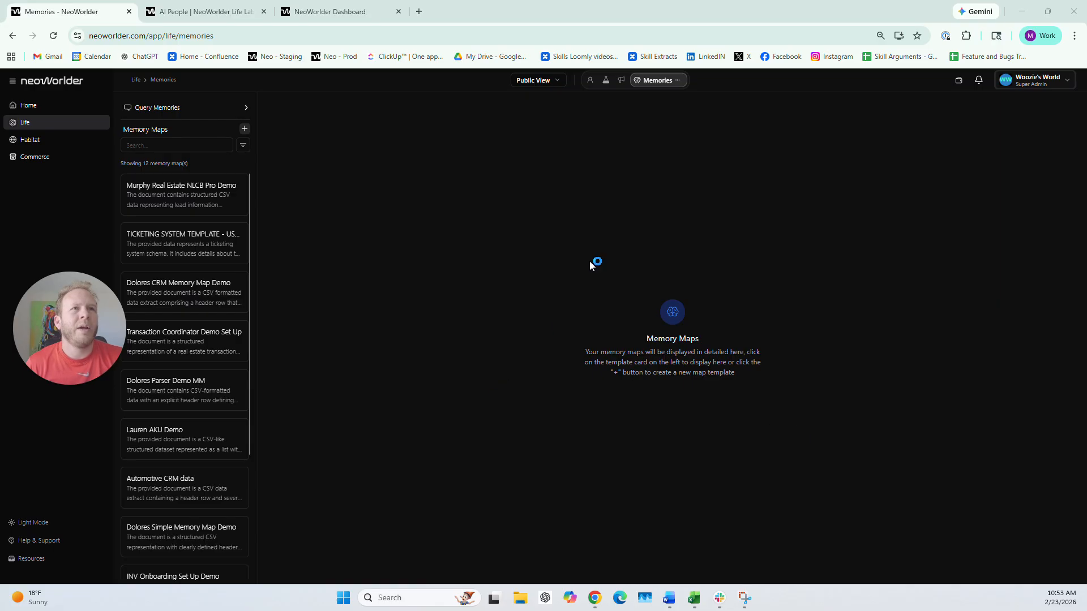
Step: Create a structured memory map titled Murphy Campaign Demo Memory Map, enabled for campaign use, from the Desktop file MurphyDemoLeadsMM.csv
left_click(245, 131)
left_click(214, 147)
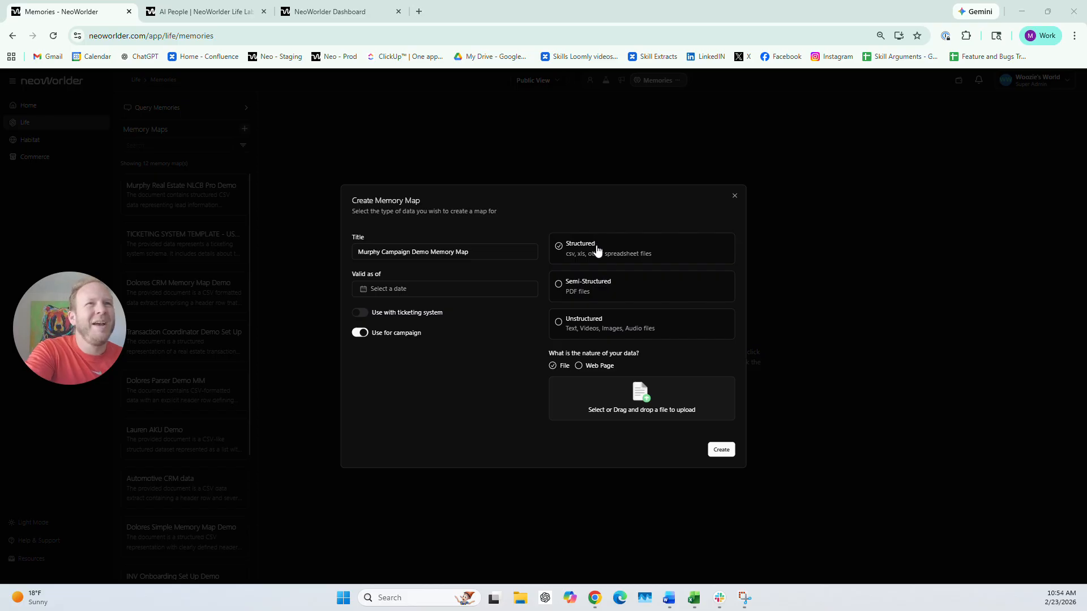
left_click(601, 397)
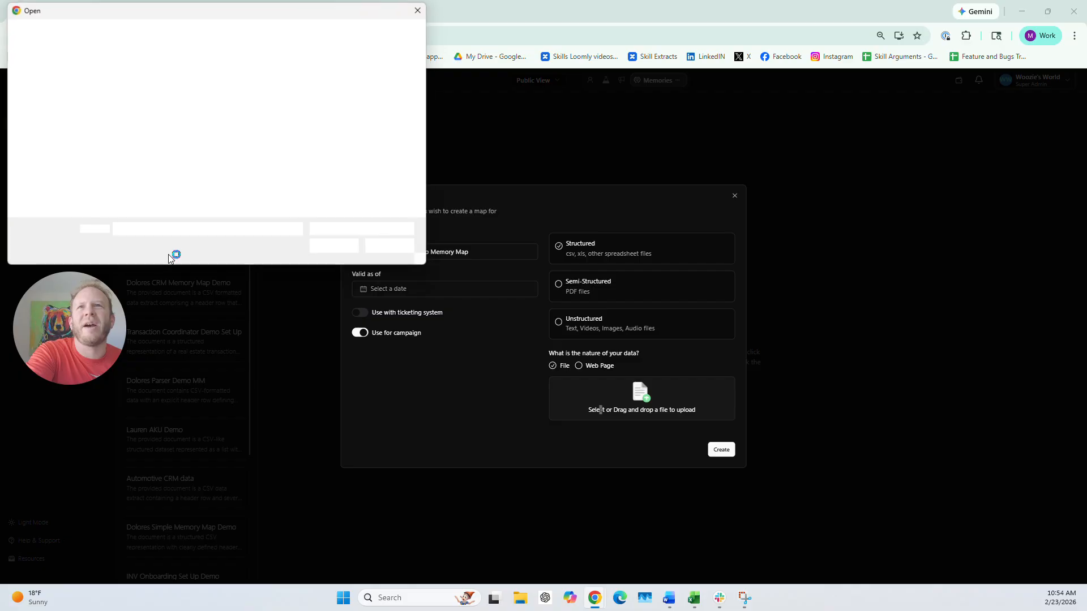
left_click(56, 150)
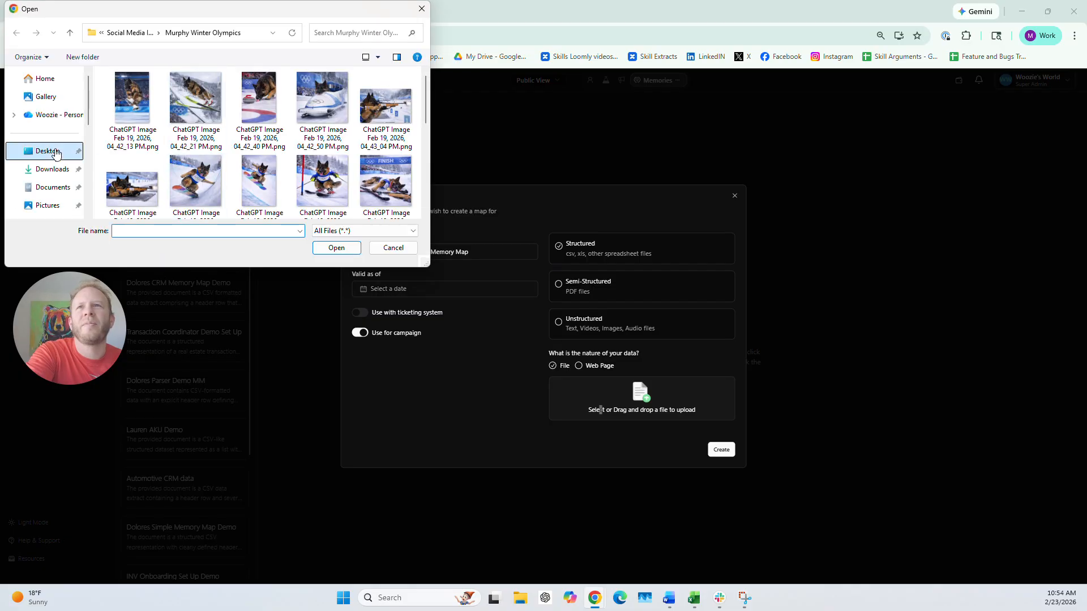
scroll(230, 183, "down", 3)
scroll(229, 183, "down", 2)
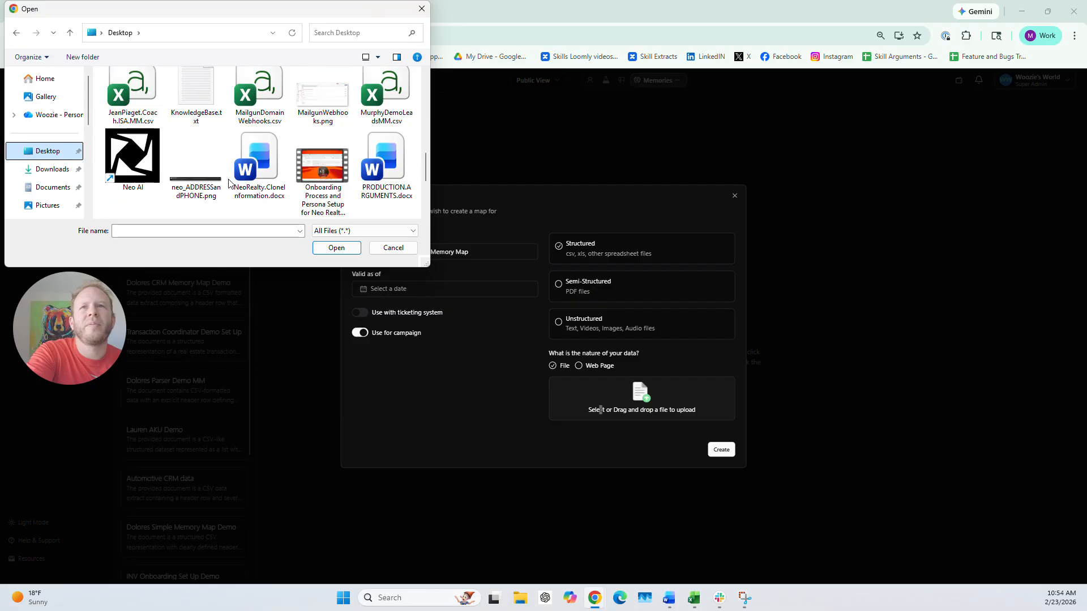
double_click(385, 93)
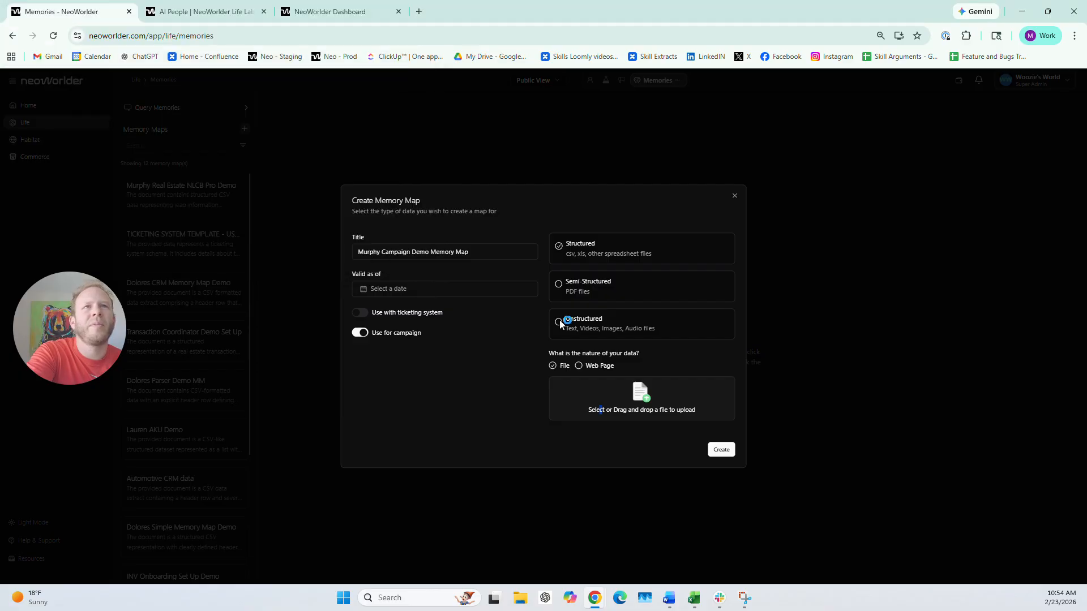
left_click(724, 445)
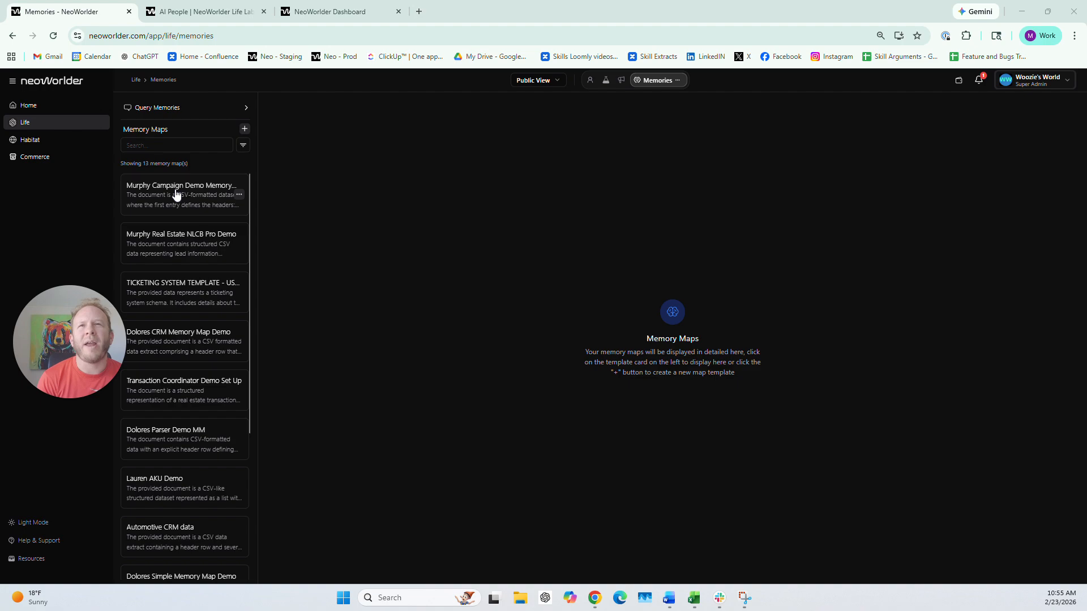
Step: Open the Murphy Campaign Demo Memory Map and read the newest Upload Data Status notification
left_click(178, 204)
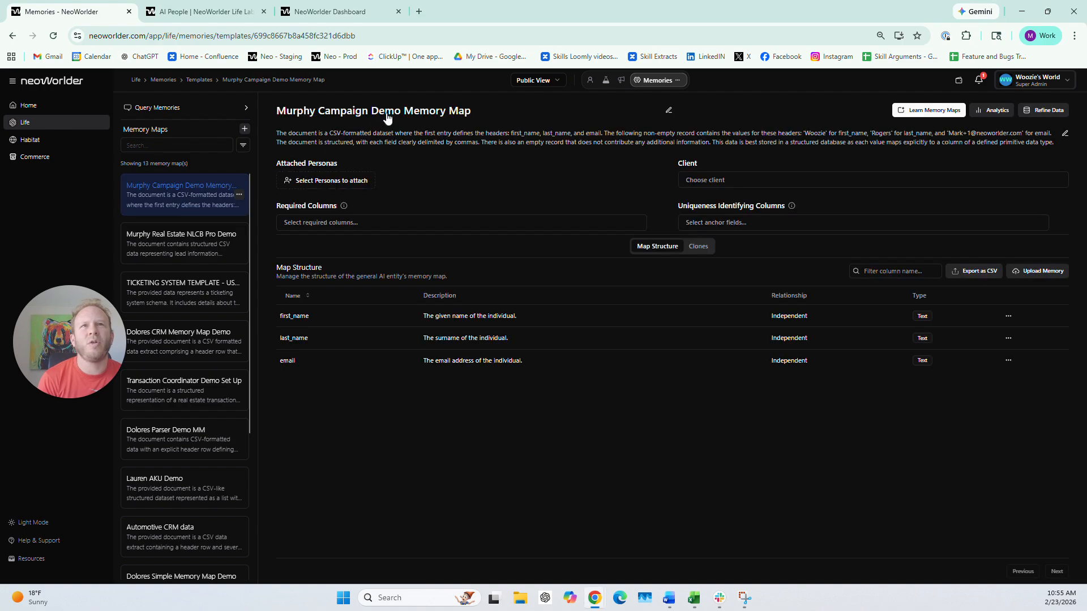
left_click(976, 85)
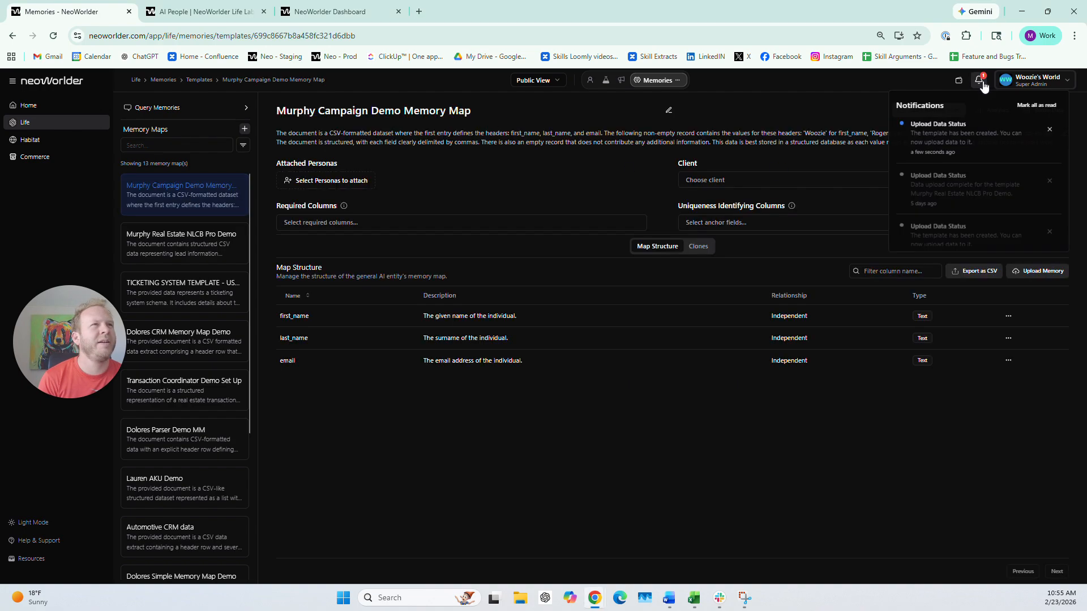
left_click(953, 145)
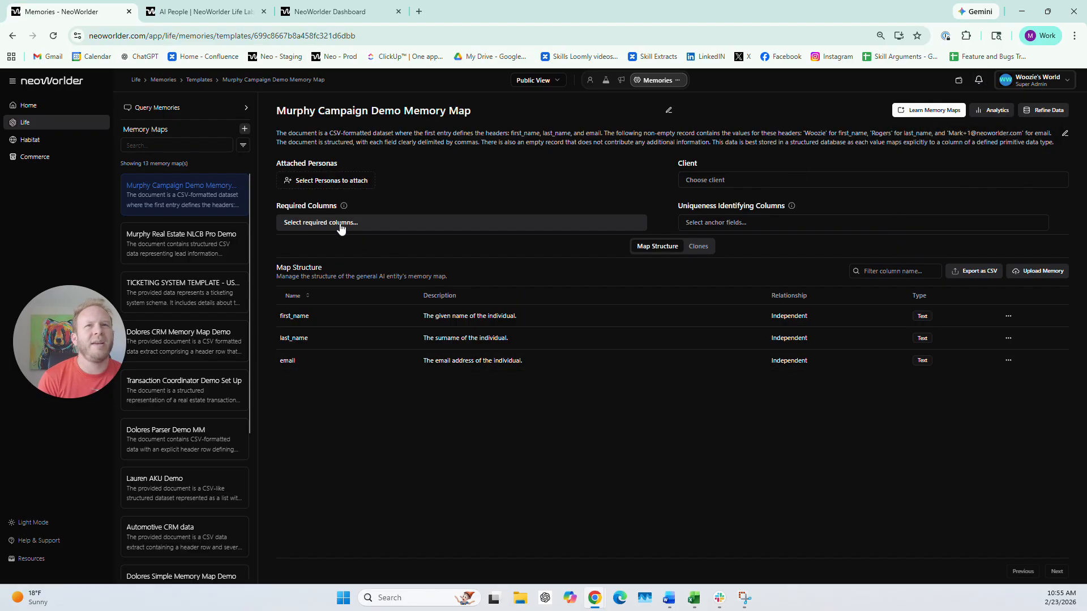
Step: Attach the AI person to the Murphy Campaign Demo Memory Map and save the changes
left_click(327, 183)
left_click(510, 284)
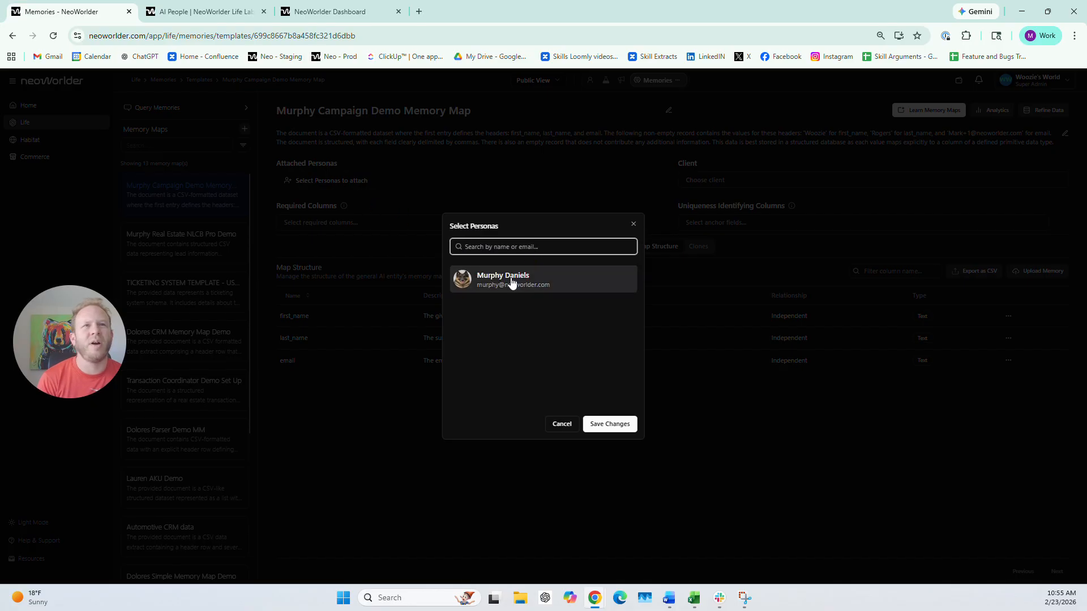
left_click(607, 426)
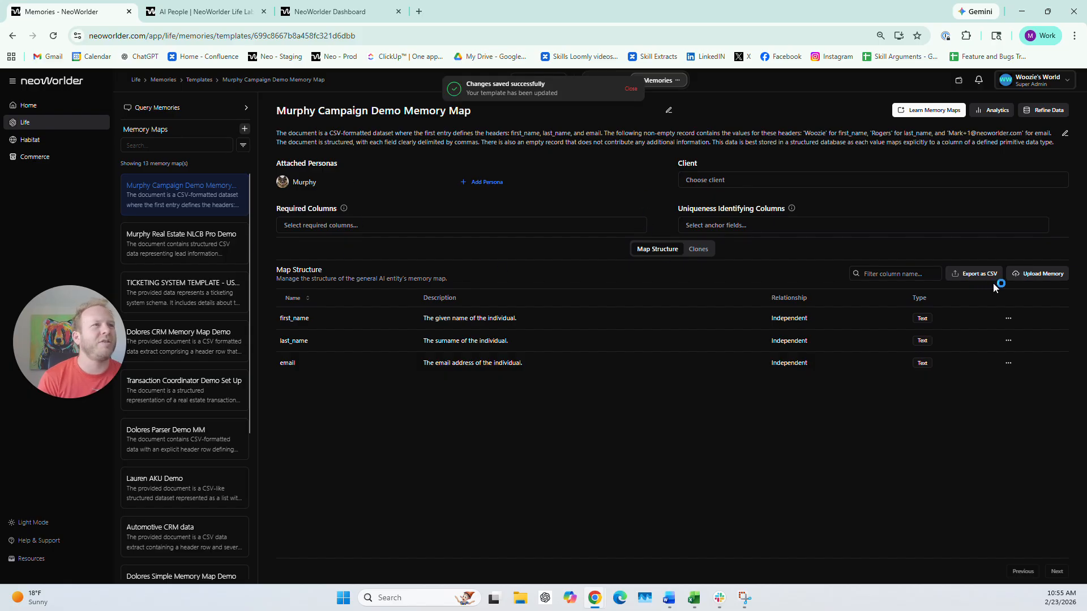
Step: Open the memory upload for the Murphy Campaign Demo Memory Map, then check the header and lead rows of MurphyDemoLeadsMM.csv in Excel and return to NeoWorlder
left_click(1039, 277)
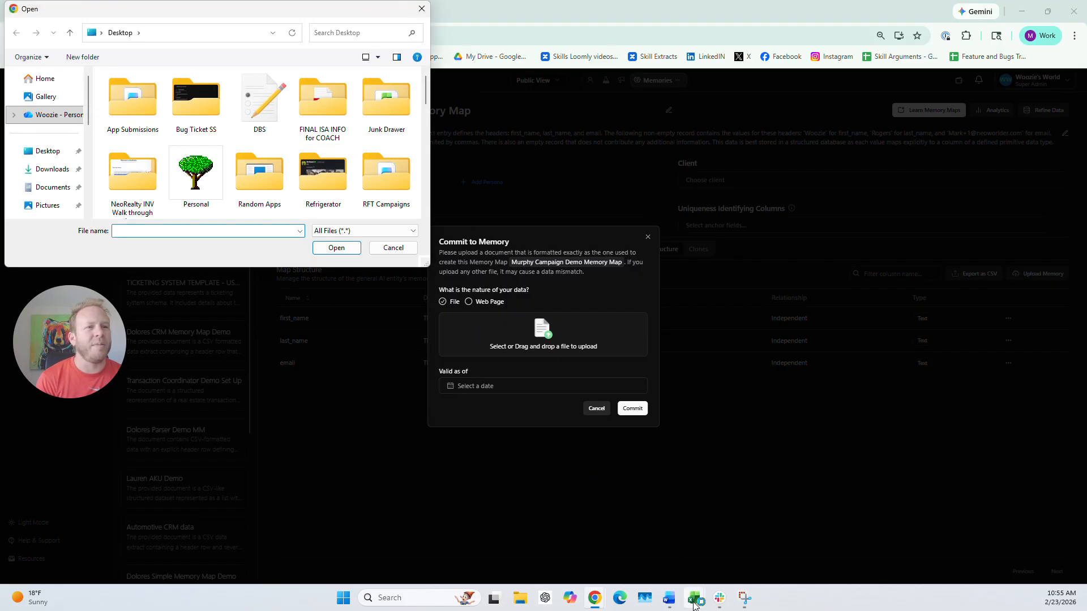
mouse_move(695, 604)
left_click(752, 543)
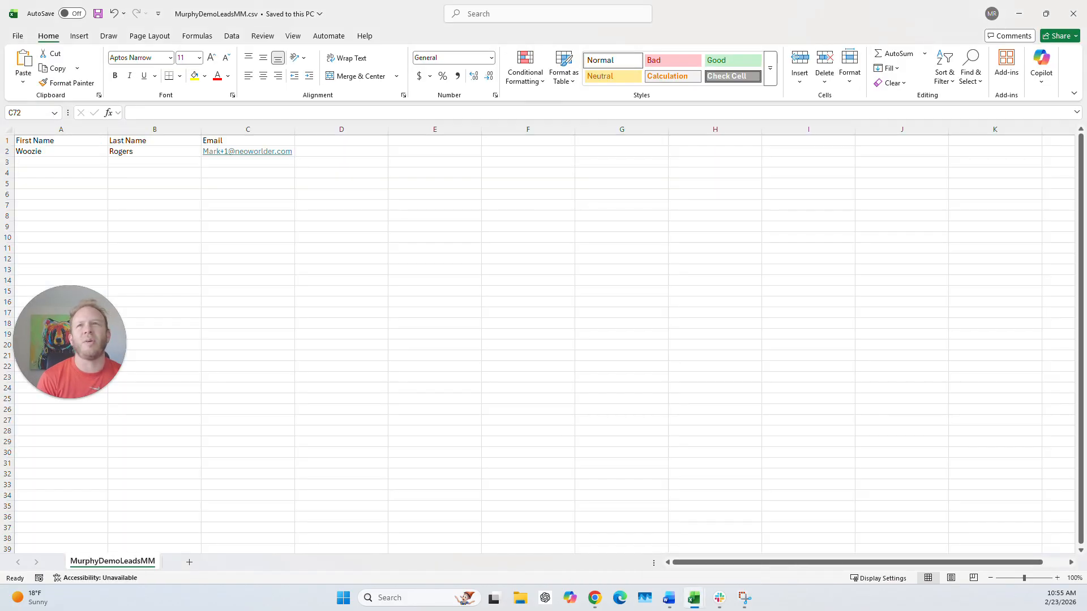
left_click(341, 162)
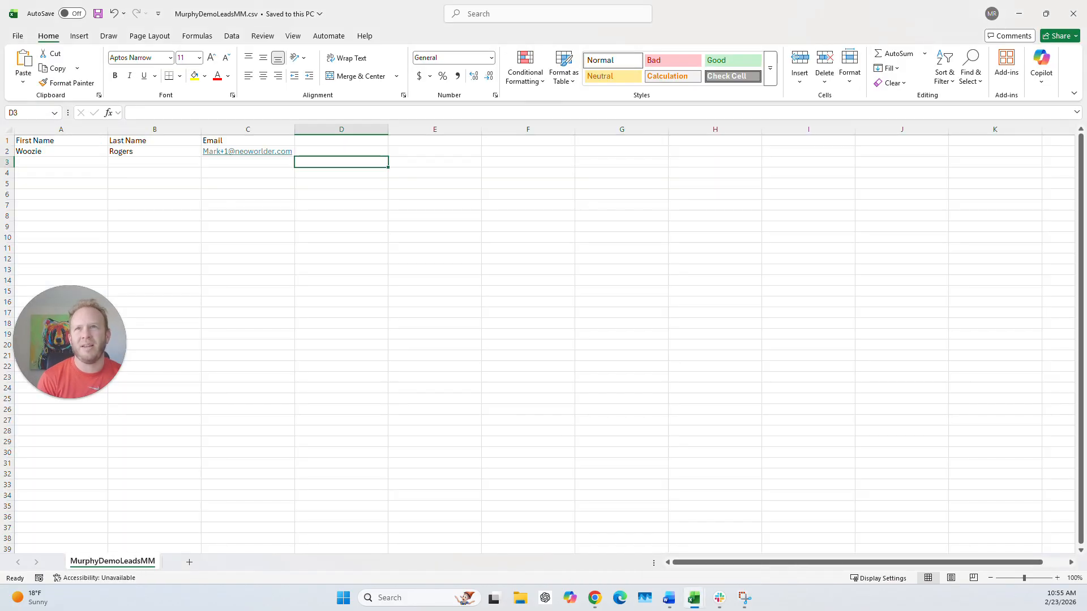
left_click_drag(56, 141, 248, 141)
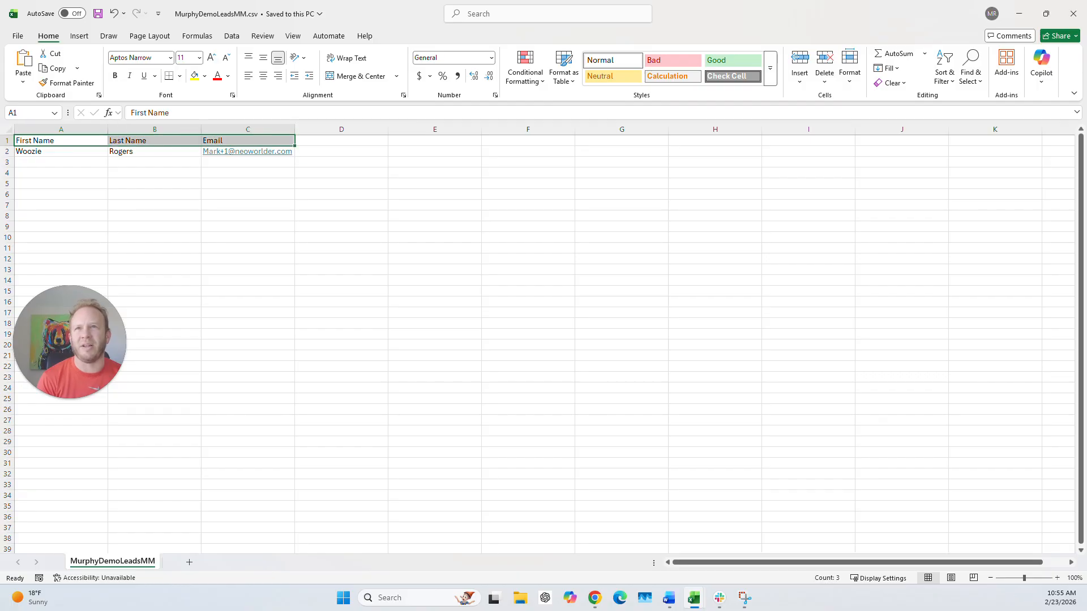
left_click_drag(56, 151, 241, 152)
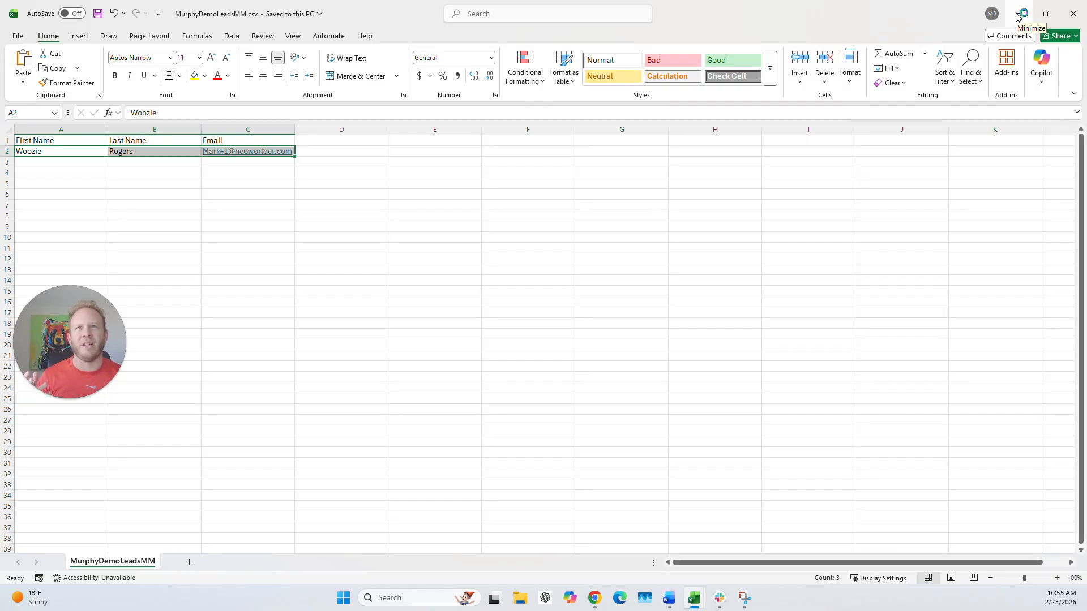
left_click_drag(61, 162, 249, 506)
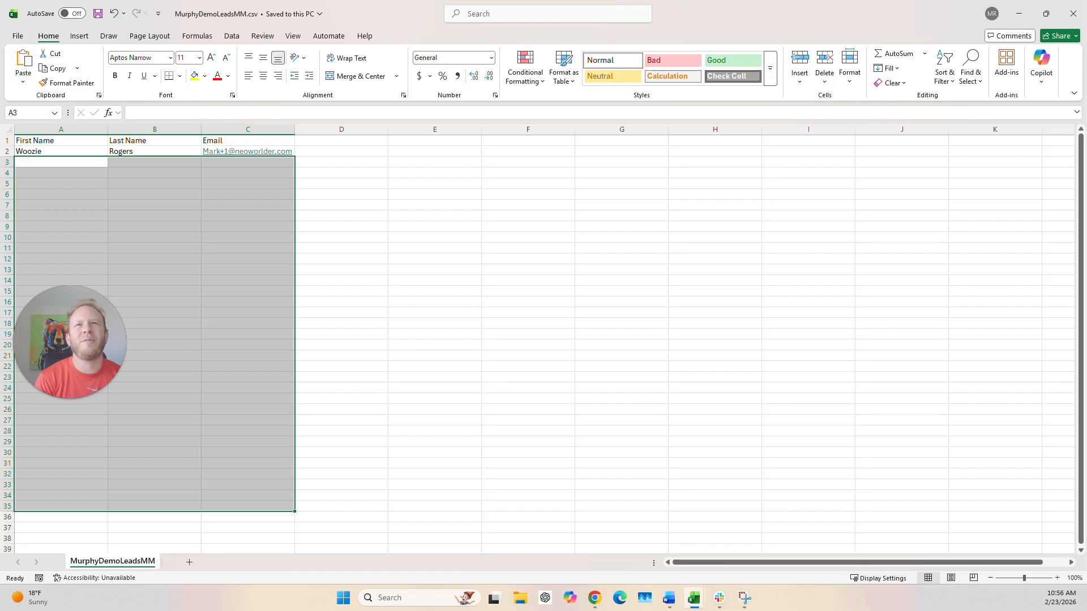
left_click(154, 173)
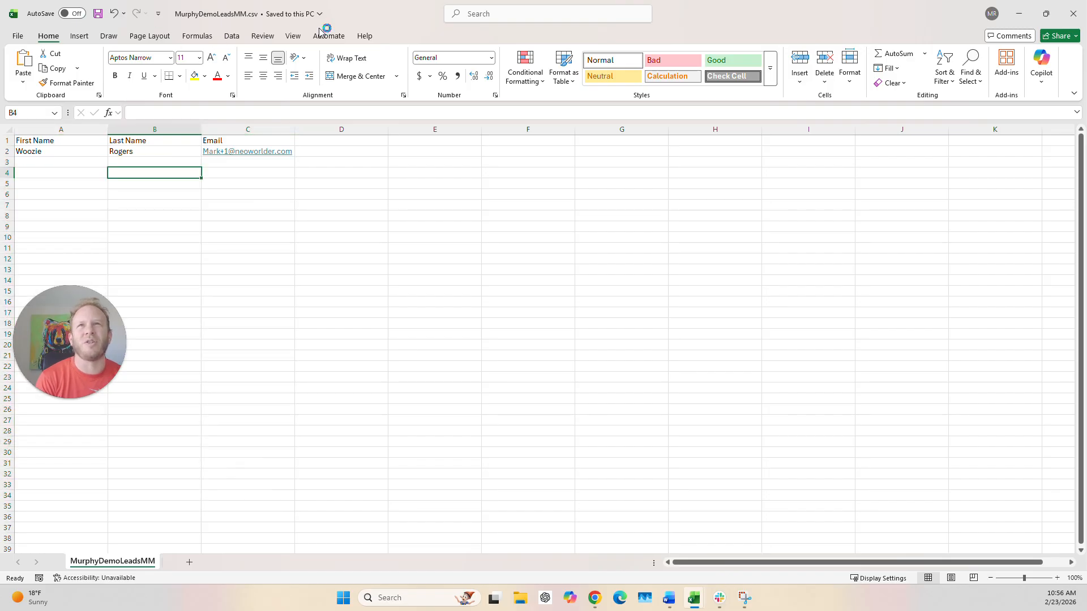
left_click(1019, 14)
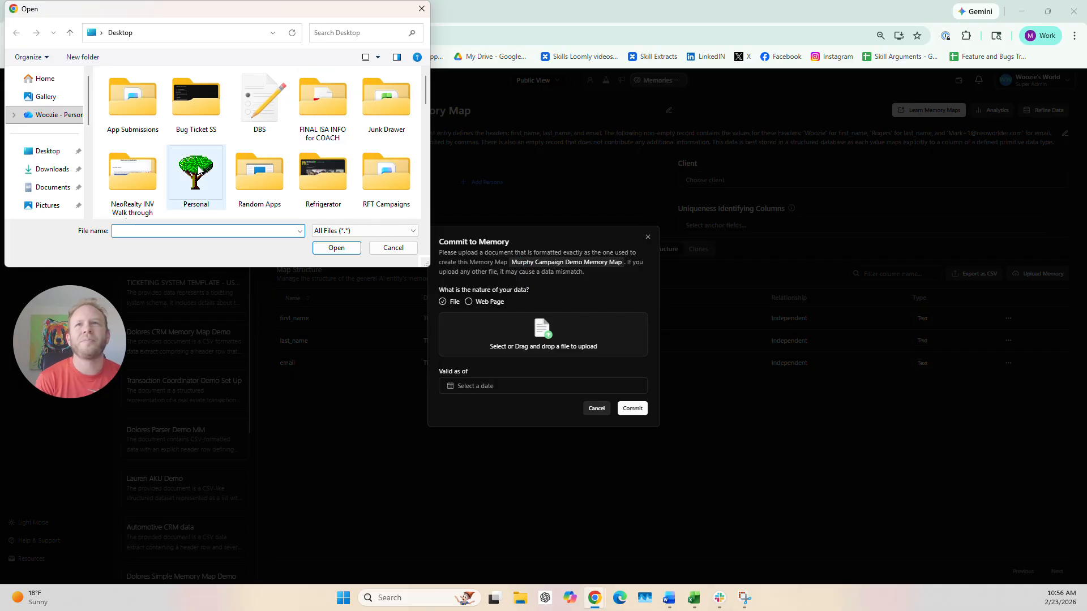
Step: Choose MurphyDemoLeadsMM.csv from the Desktop as the upload file and commit it to the memory map
scroll(254, 181, "down", 5)
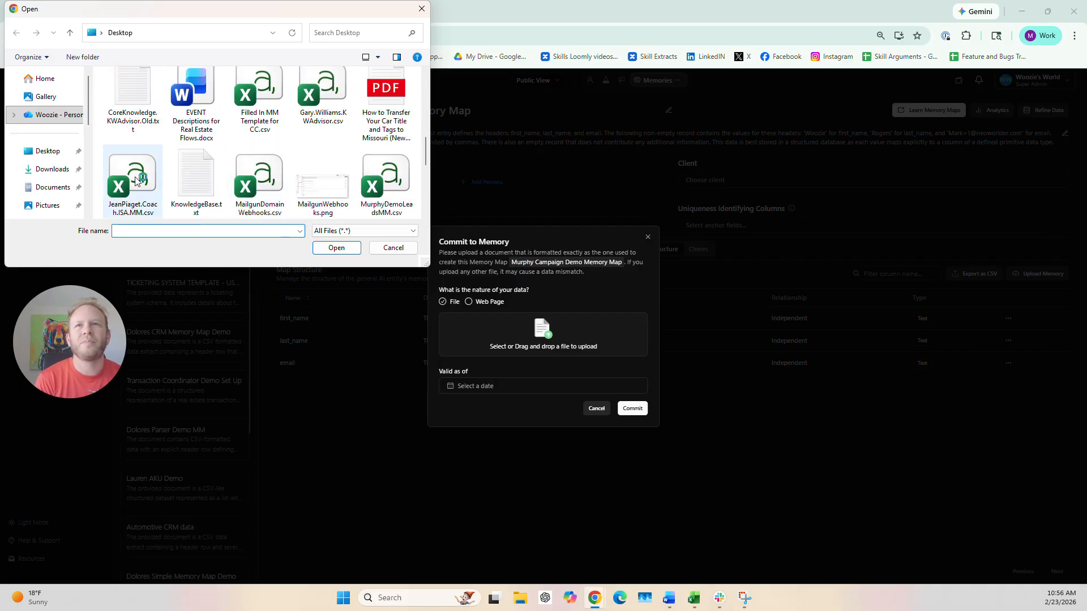
scroll(260, 175, "down", 1)
double_click(399, 95)
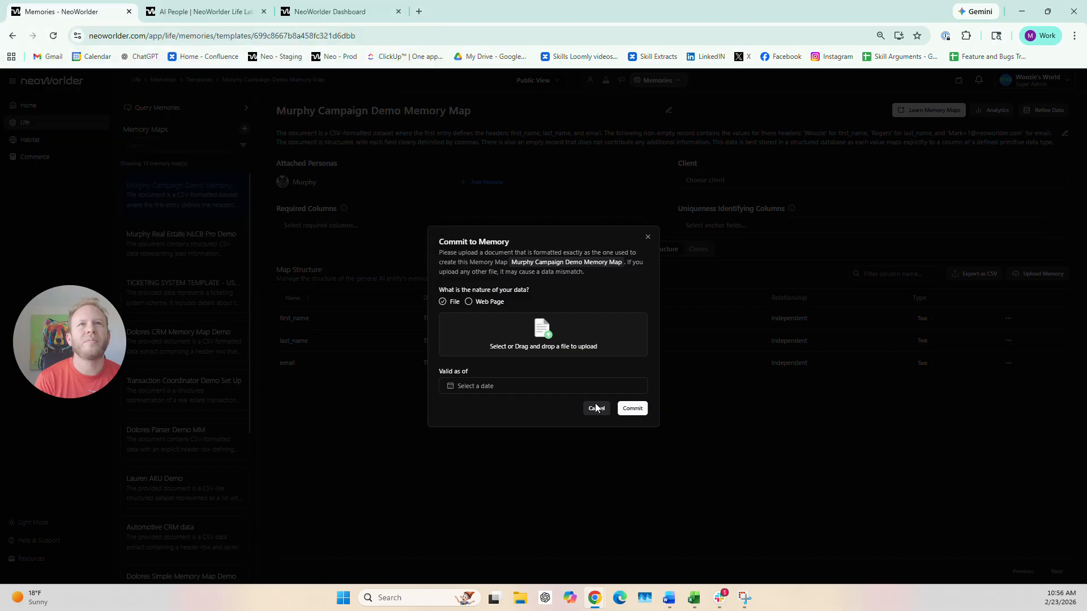
left_click(632, 402)
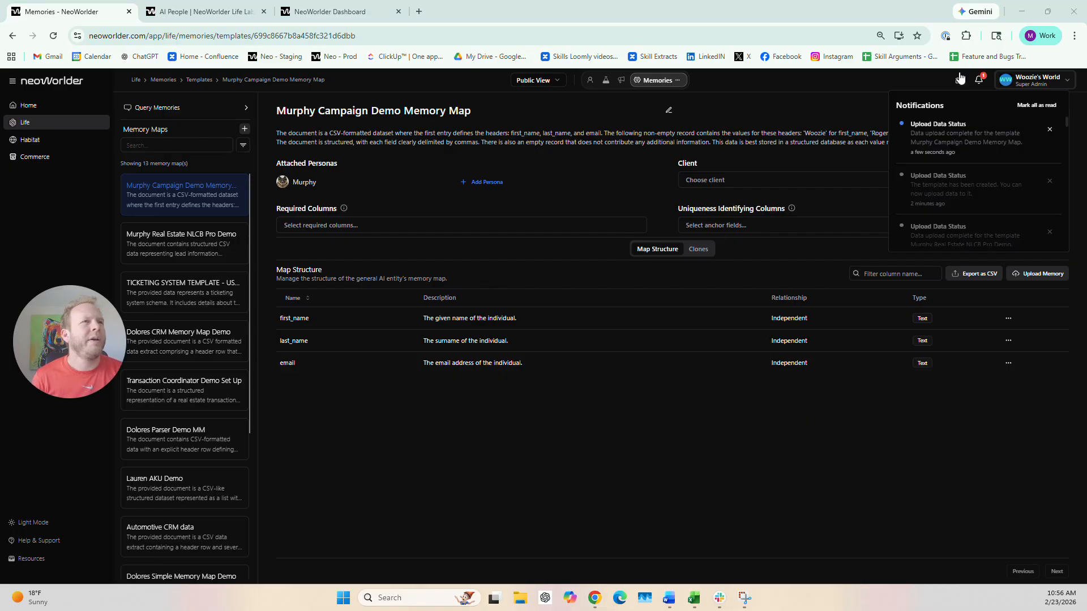
Step: Read the newest Upload Data Status notification for the memory map and close the notifications
left_click_drag(981, 127, 983, 133)
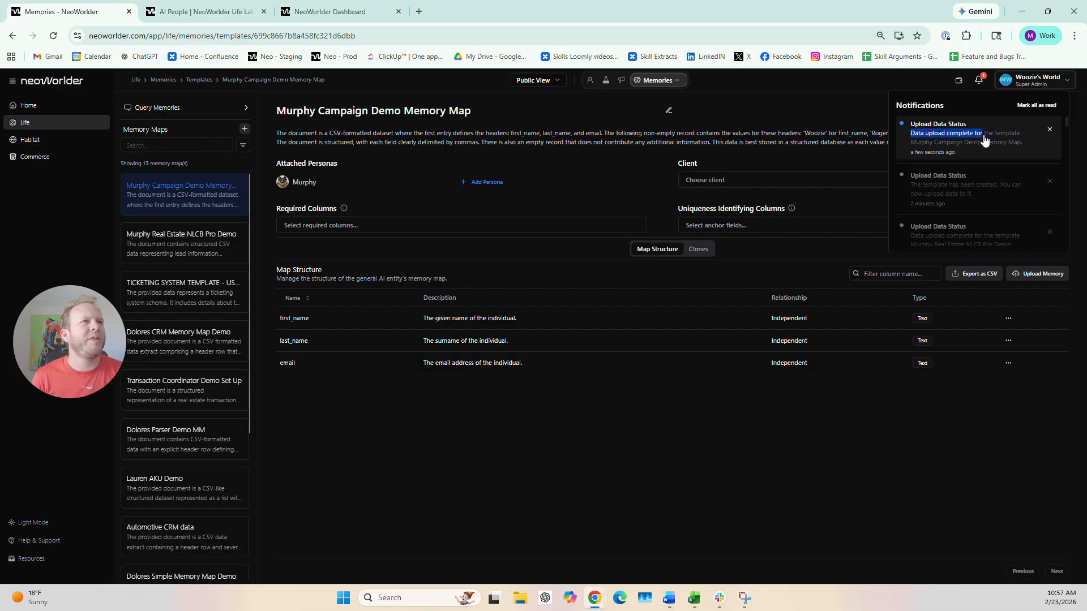
left_click(988, 142)
left_click(831, 106)
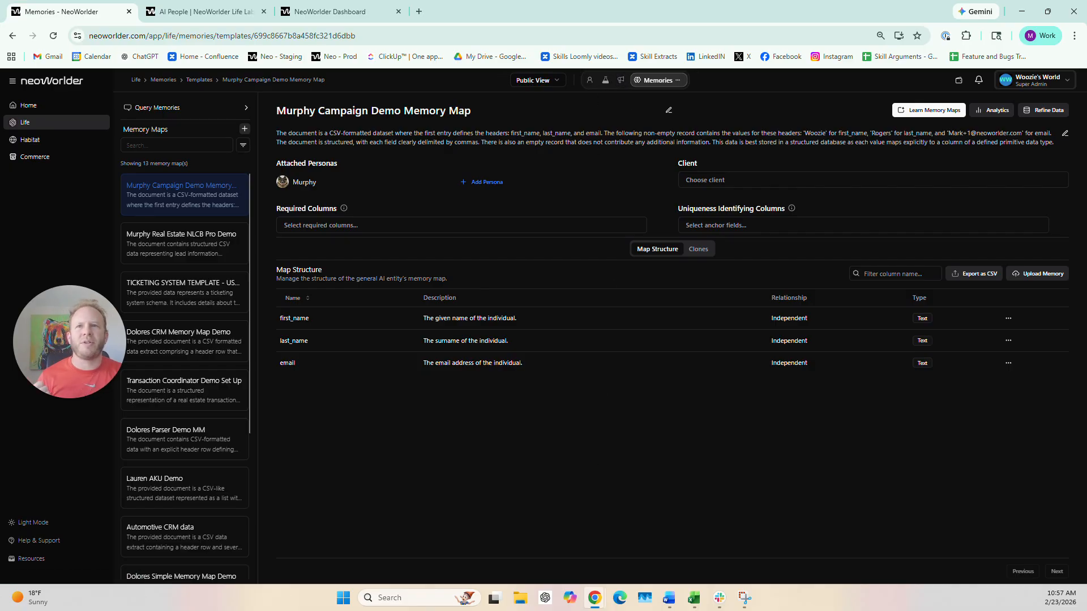
Step: Go to the Senses page in the Life area and start a new campaign under Activators
left_click(630, 79)
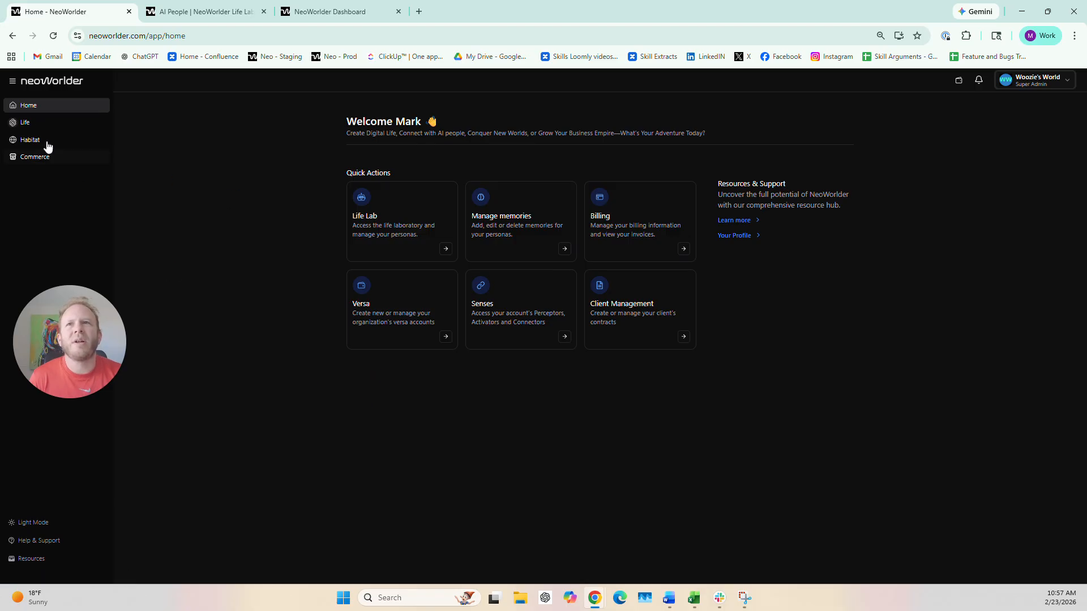
left_click(44, 124)
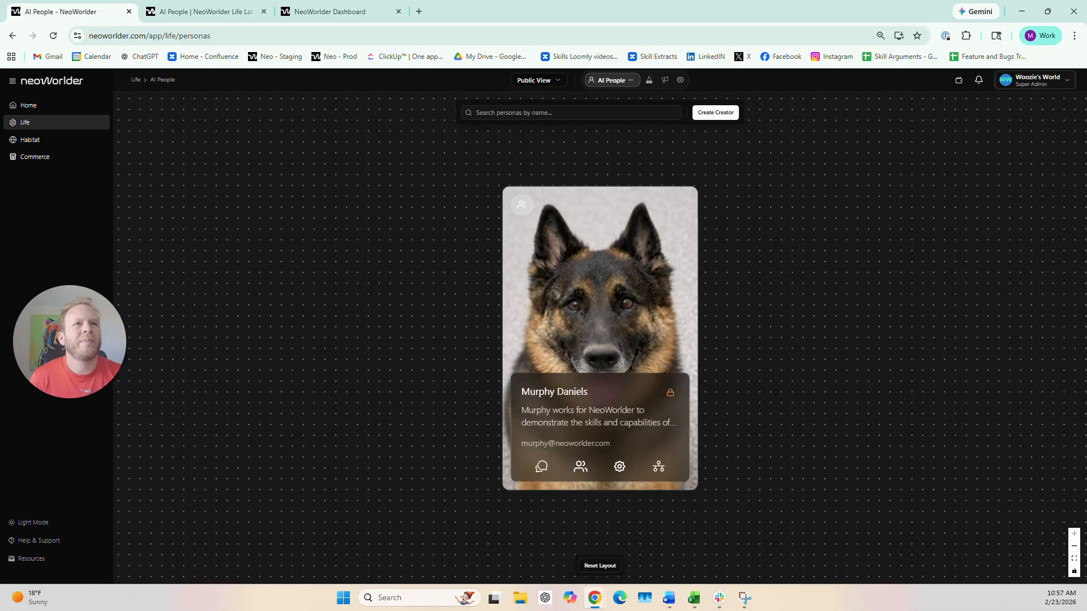
left_click(665, 79)
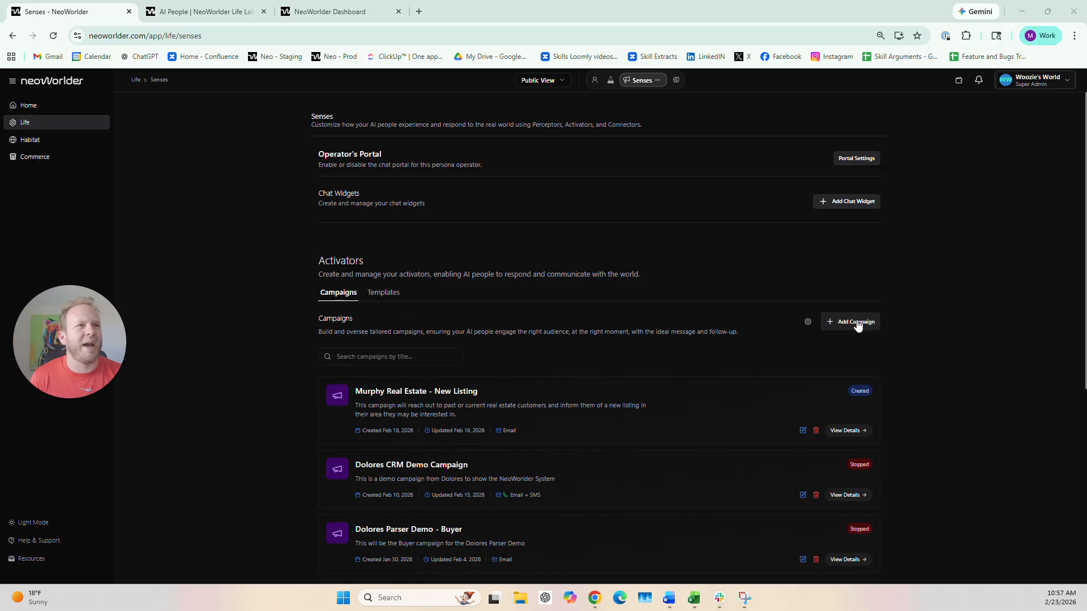
scroll(779, 323, "down", 3)
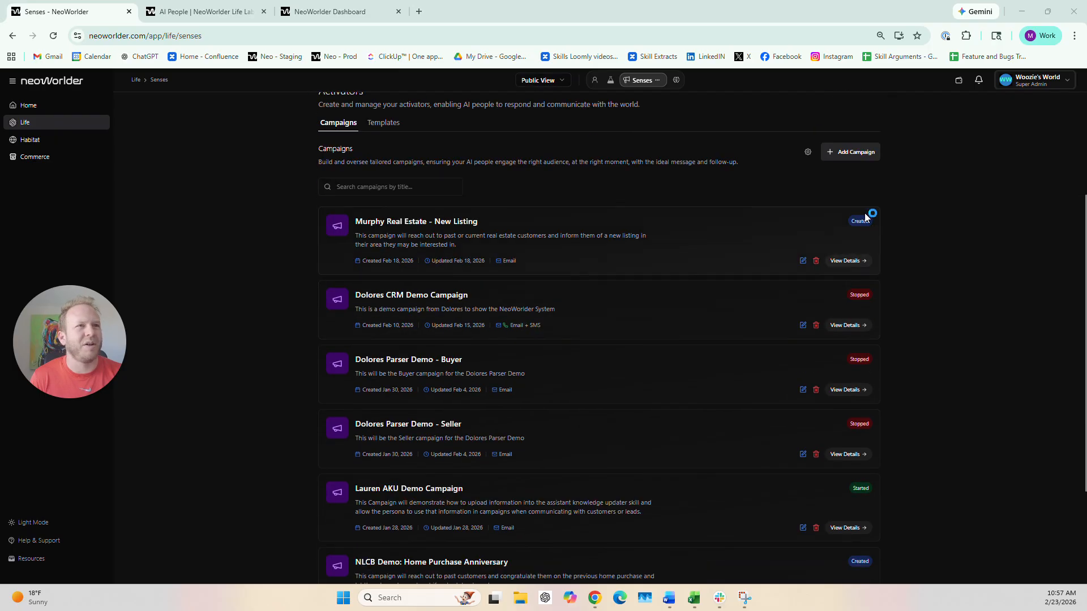
left_click(855, 152)
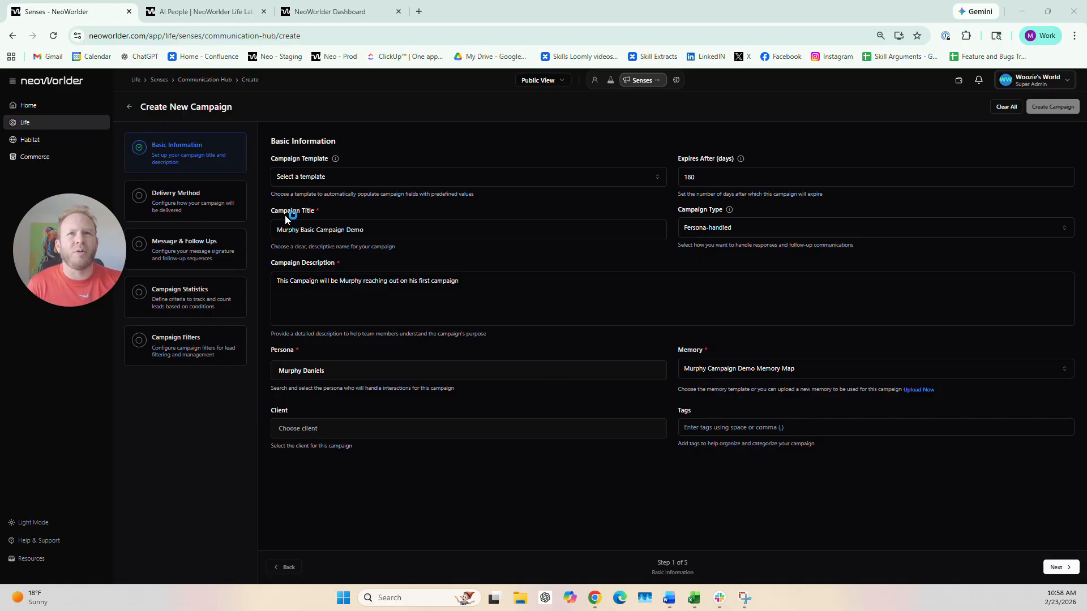
Step: Review the campaign title, campaign description and expiry fields in the new campaign's Basic Information
left_click_drag(277, 211, 323, 211)
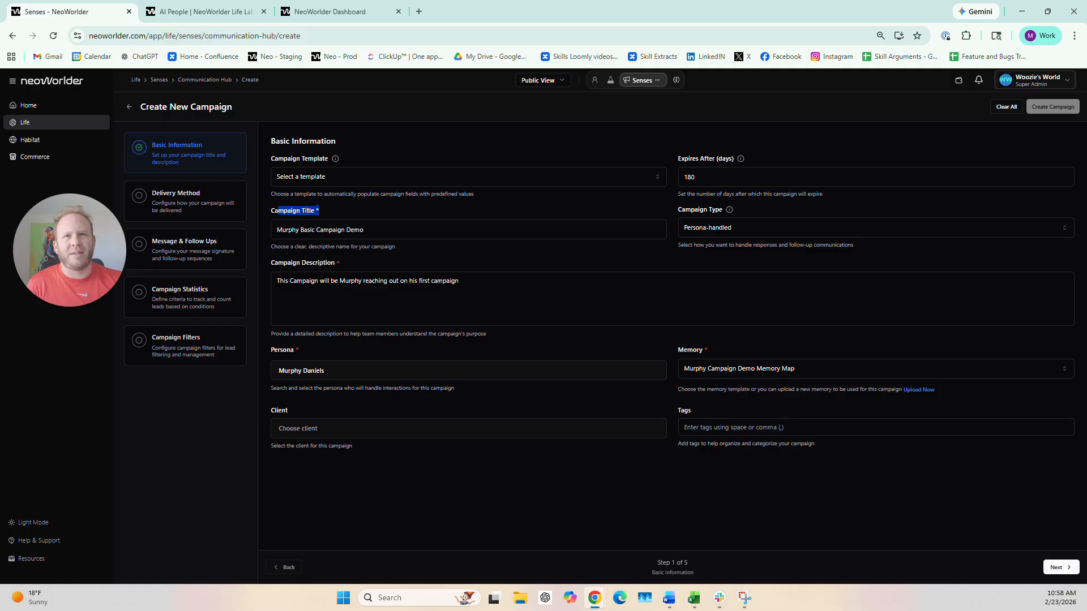
left_click_drag(287, 262, 334, 263)
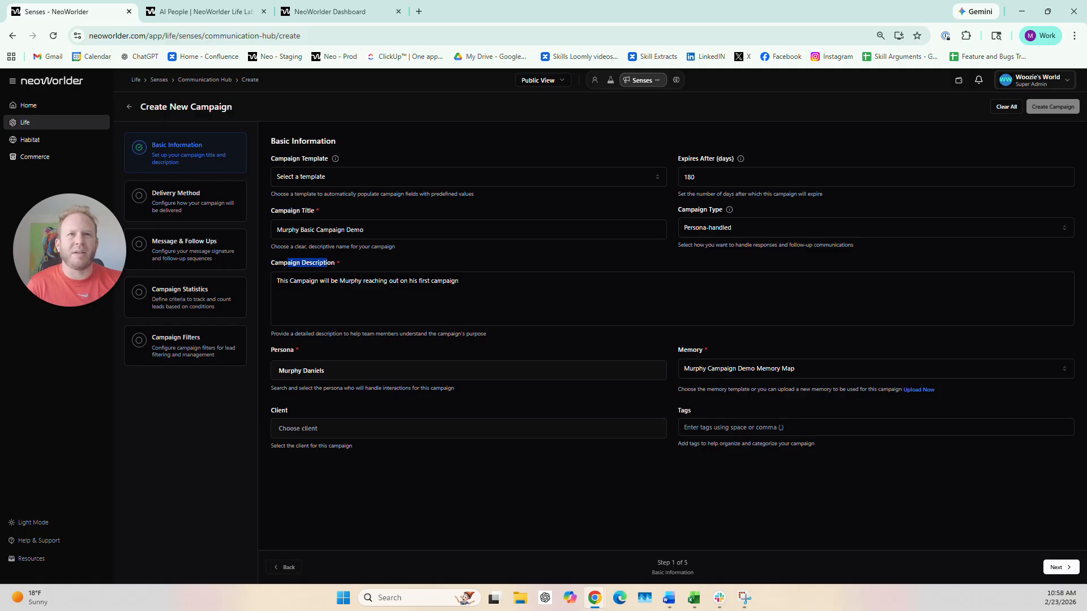
left_click(563, 258)
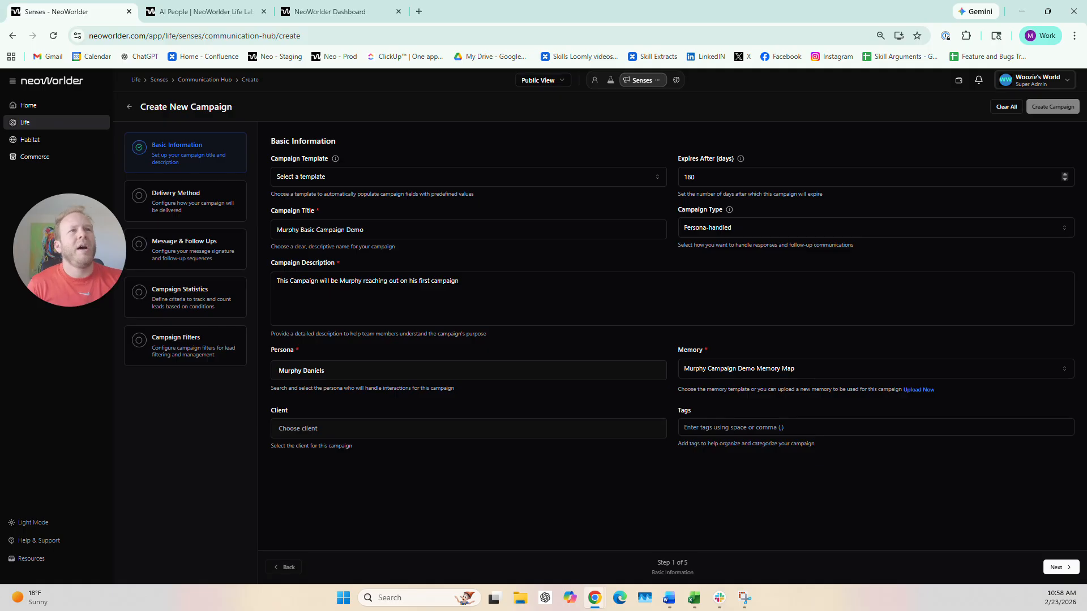
left_click_drag(687, 158, 730, 157)
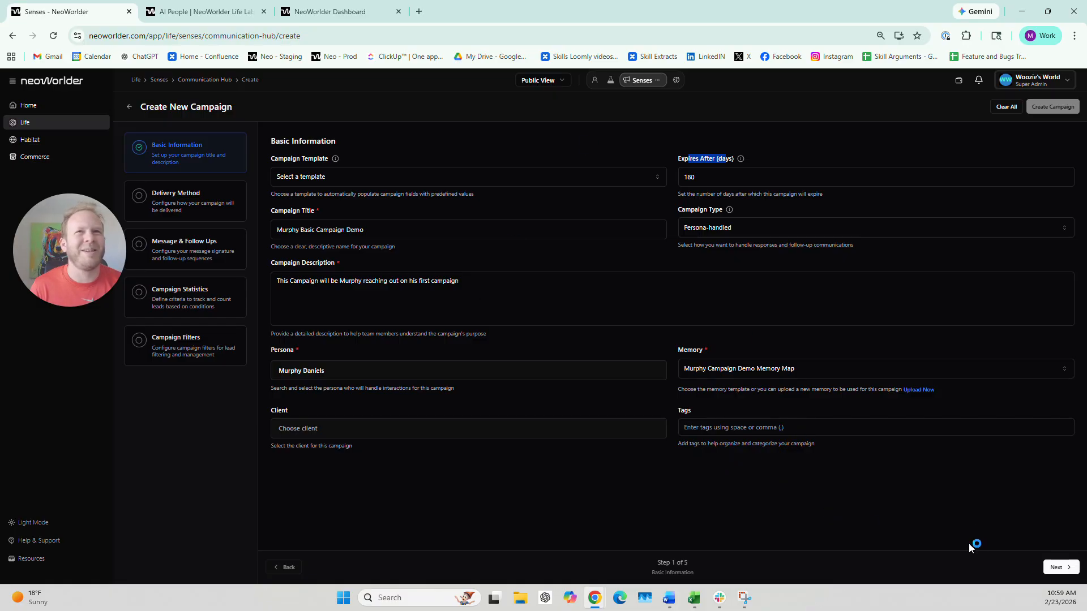
Step: Continue to the Delivery Method stage, set delivery to Email and associate the Adaptive Sales Engagement [Neo Communication Hub] skill
left_click(1058, 567)
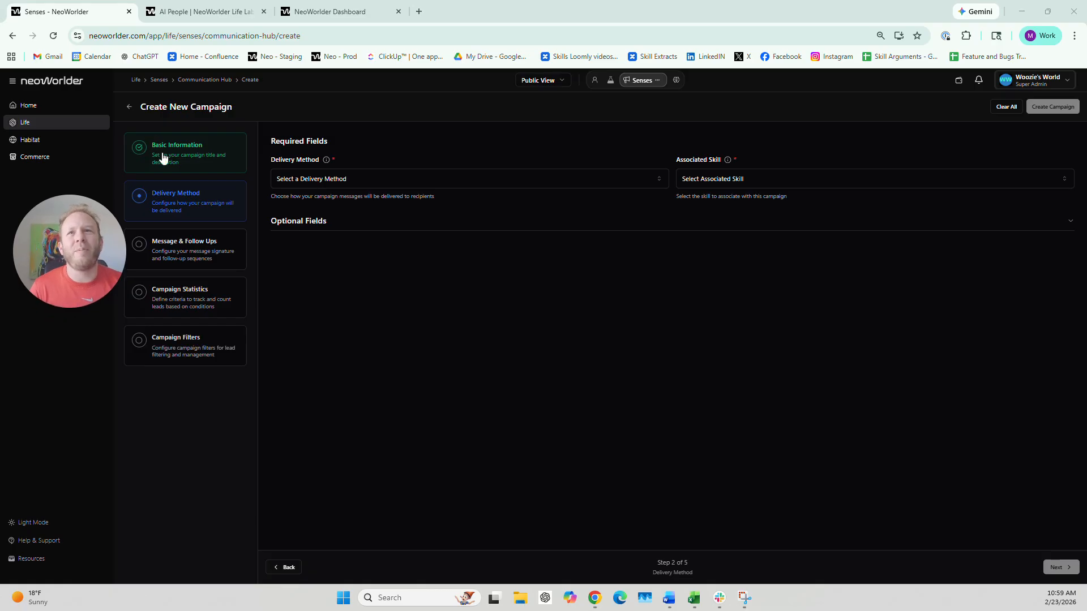
left_click(379, 180)
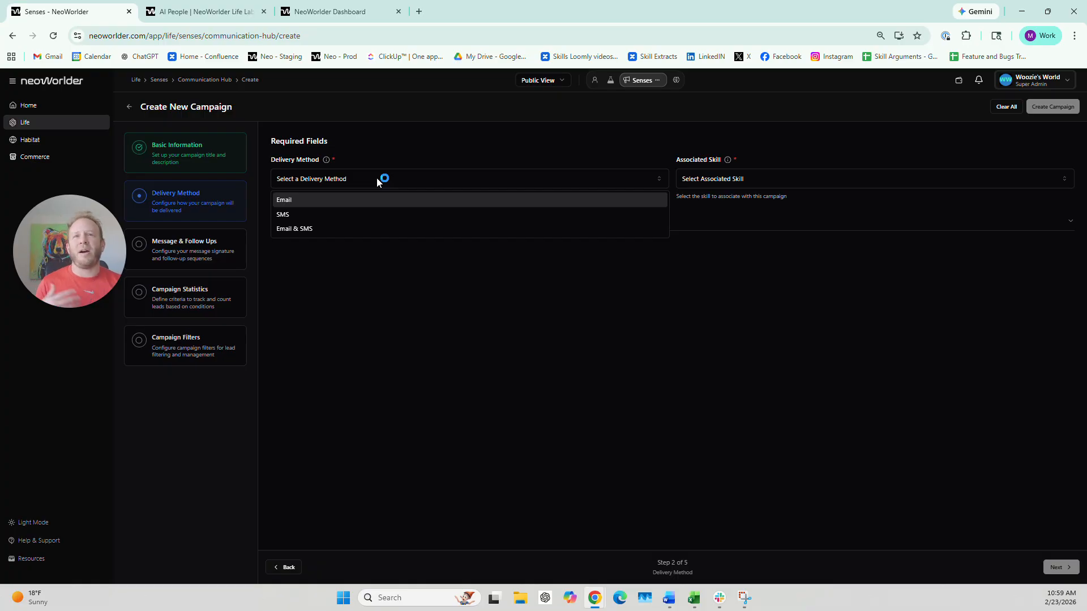
left_click(301, 202)
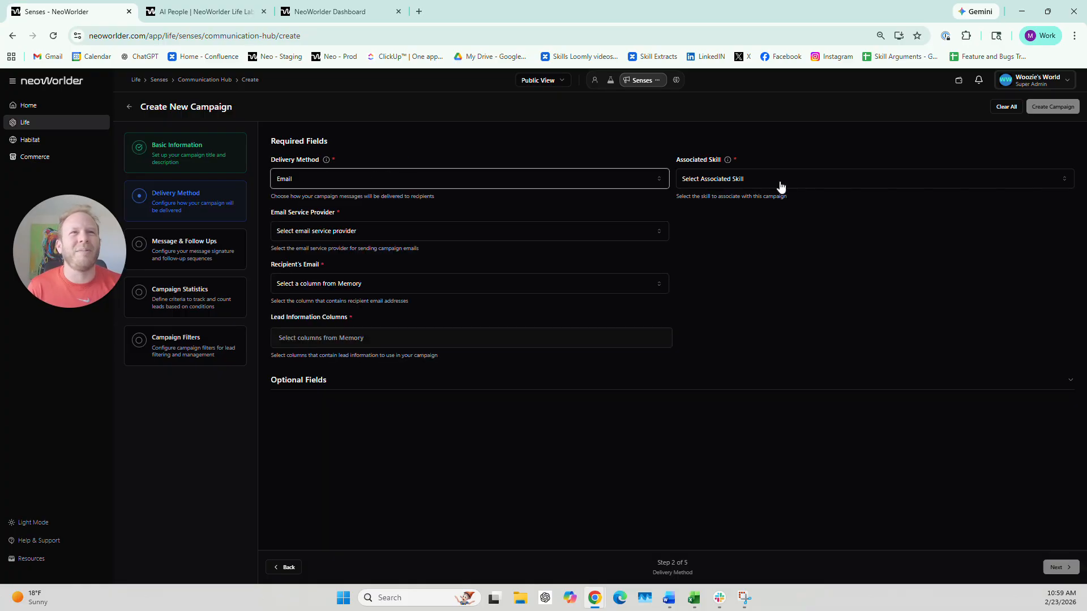
left_click(738, 180)
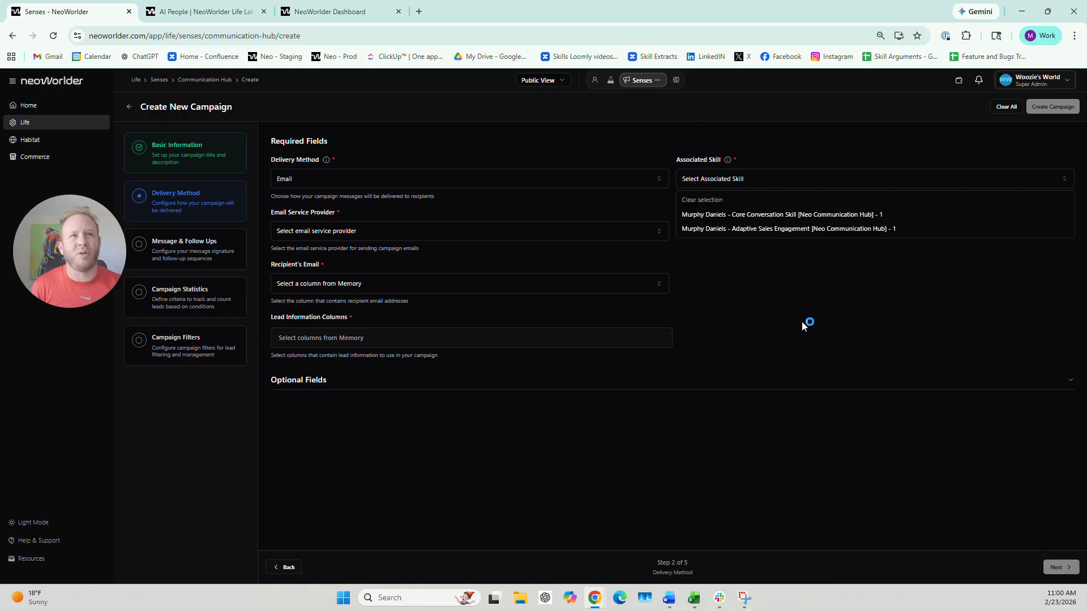
left_click(775, 230)
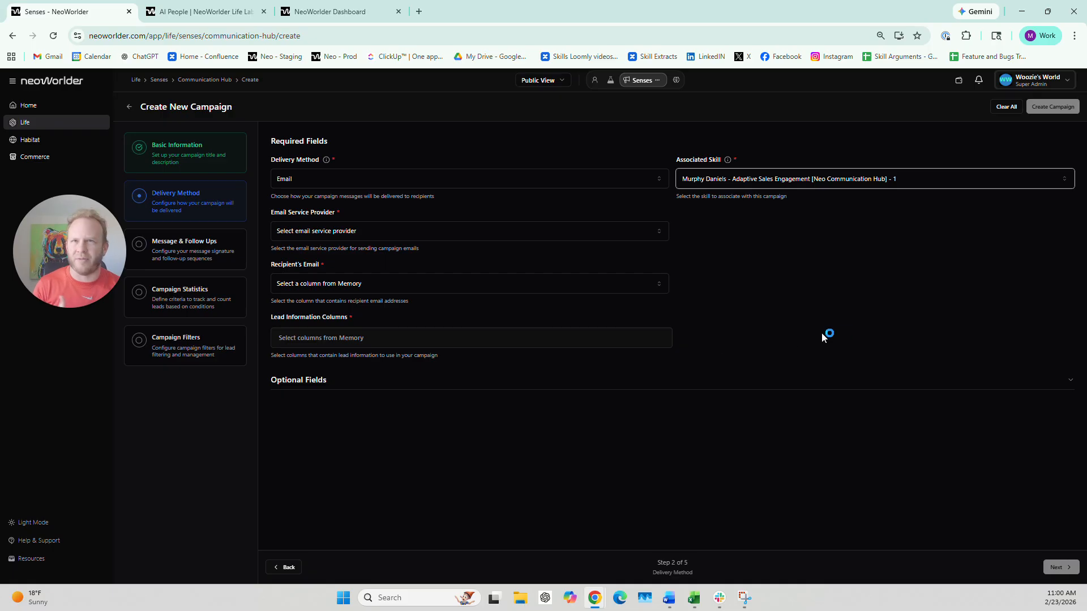
Step: Set the email service provider to Mailgun and use the email column for the recipient's email
left_click(339, 231)
left_click(305, 250)
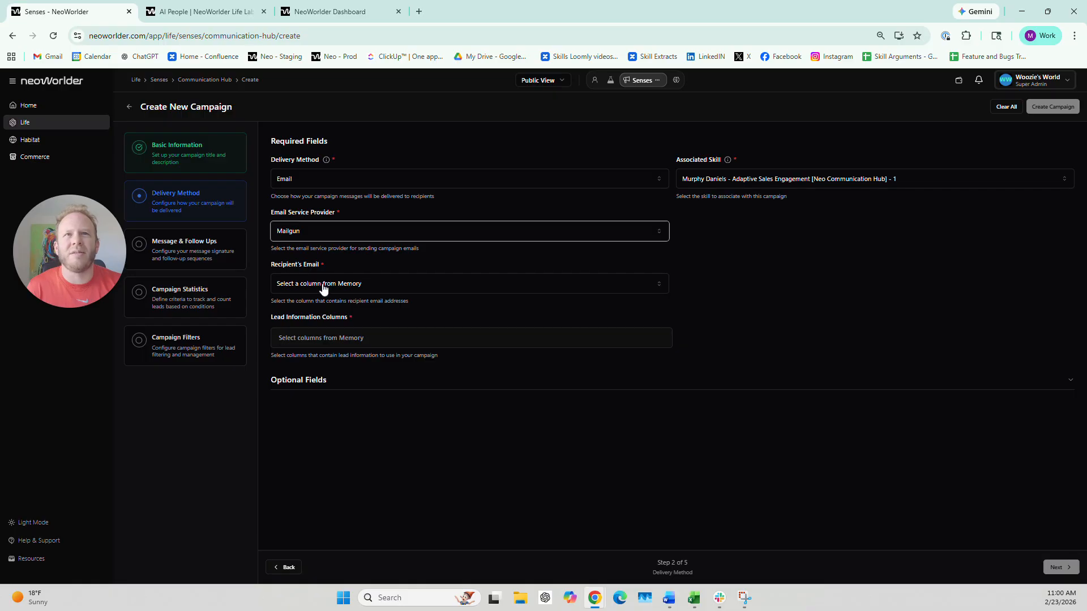
left_click(342, 286)
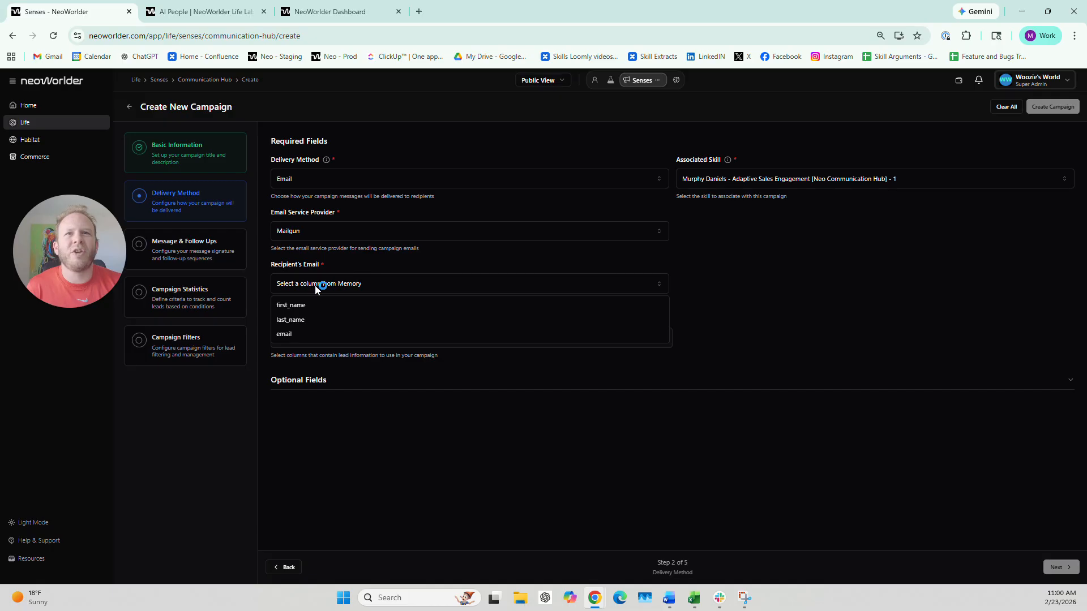
left_click(300, 335)
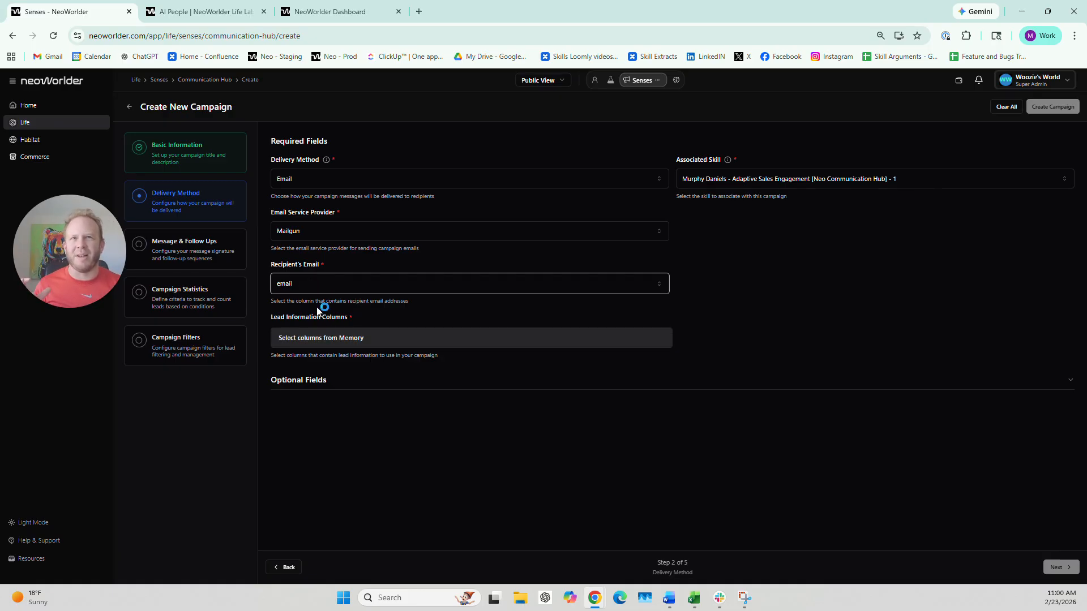
left_click(301, 284)
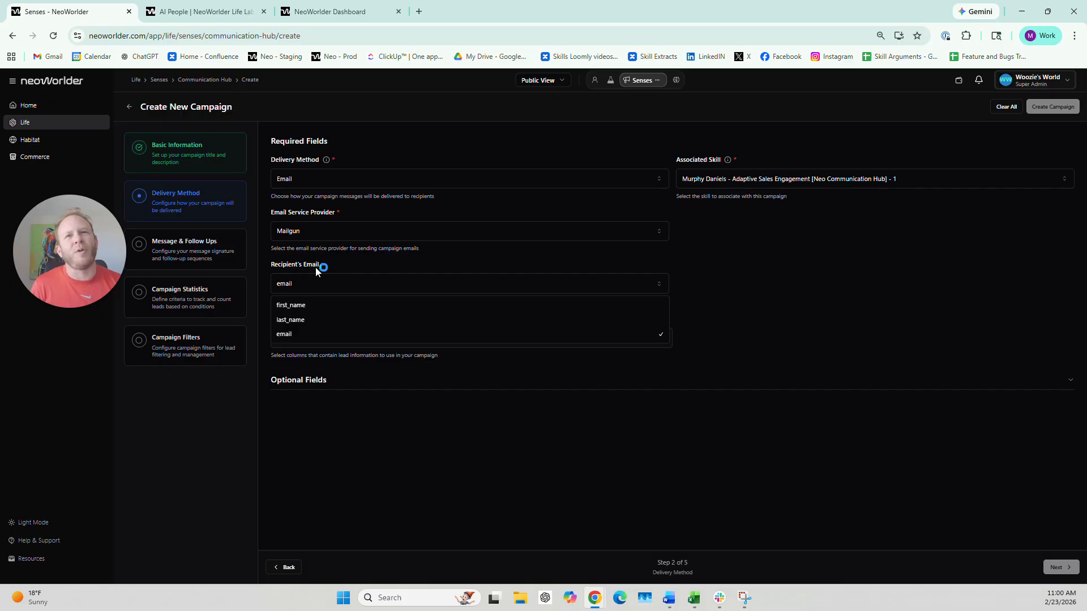
left_click(292, 334)
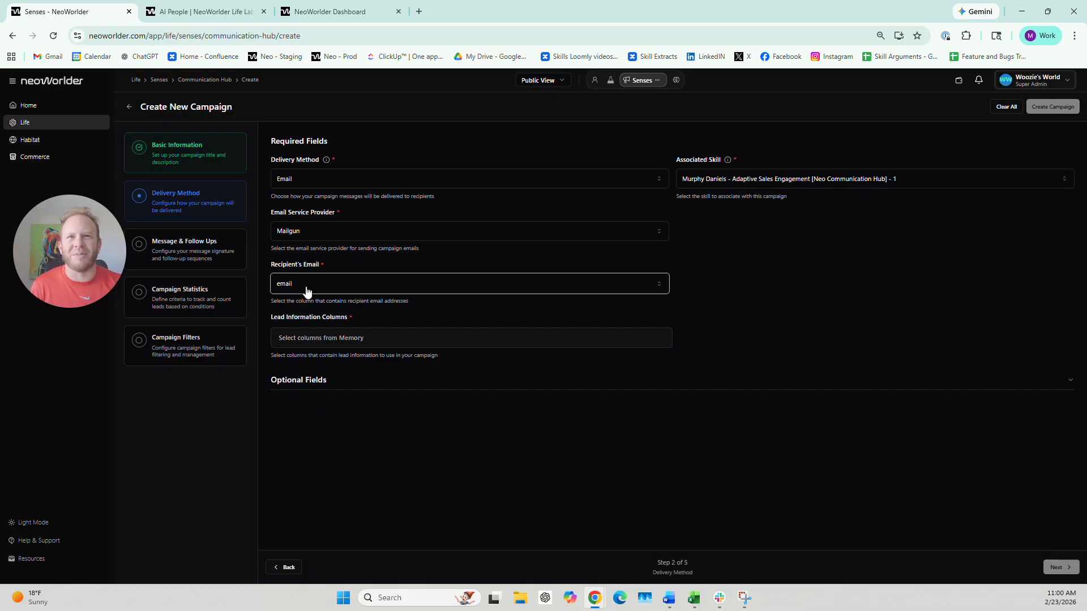
Step: Include all memory columns, first_name, last_name and email, as the campaign's lead information columns
left_click(315, 341)
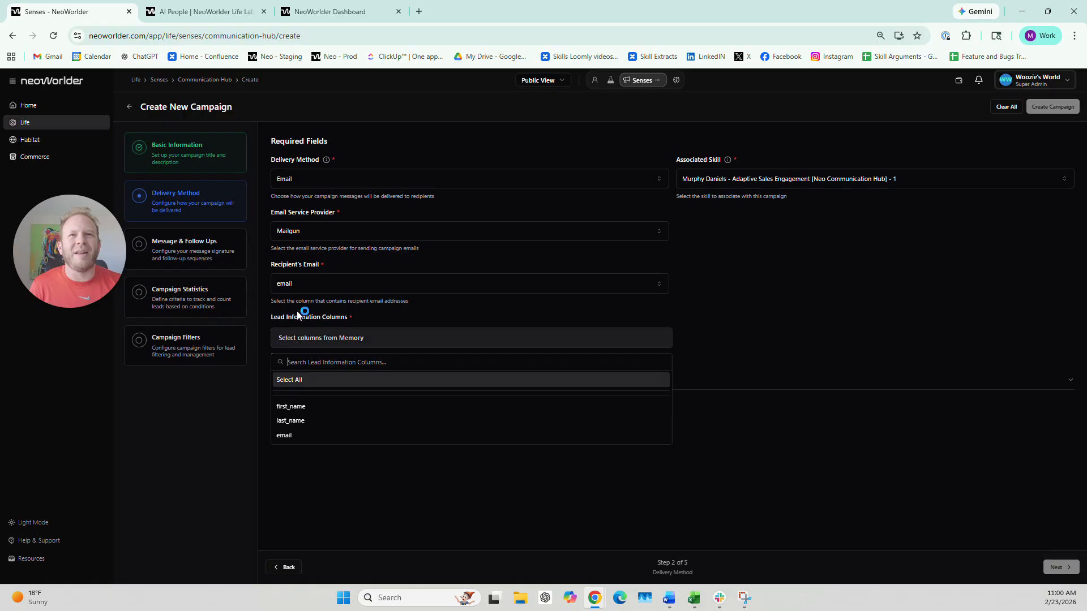
left_click(300, 385)
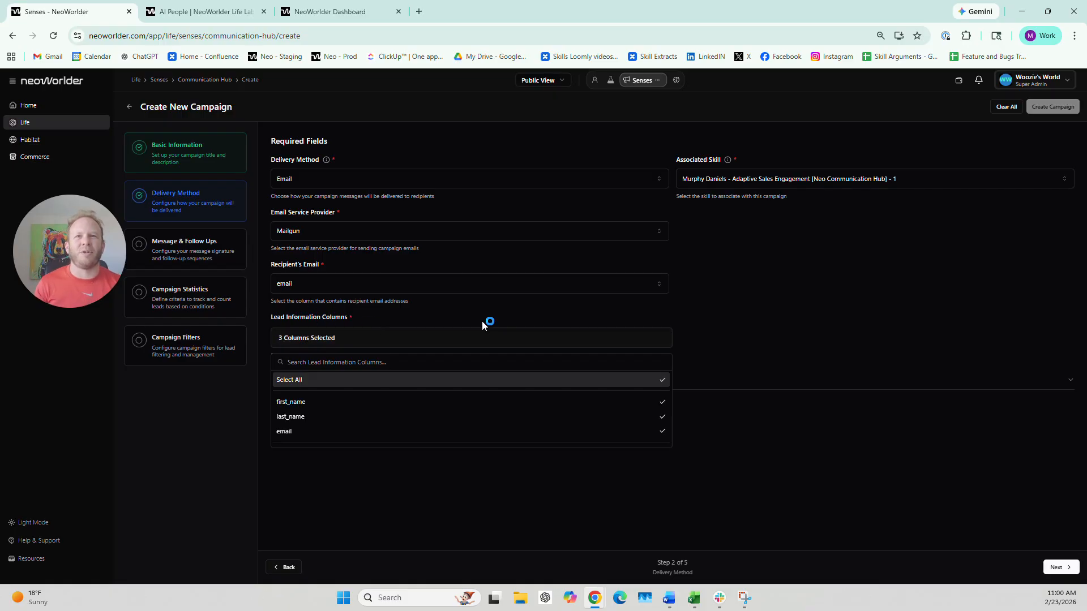
left_click(752, 324)
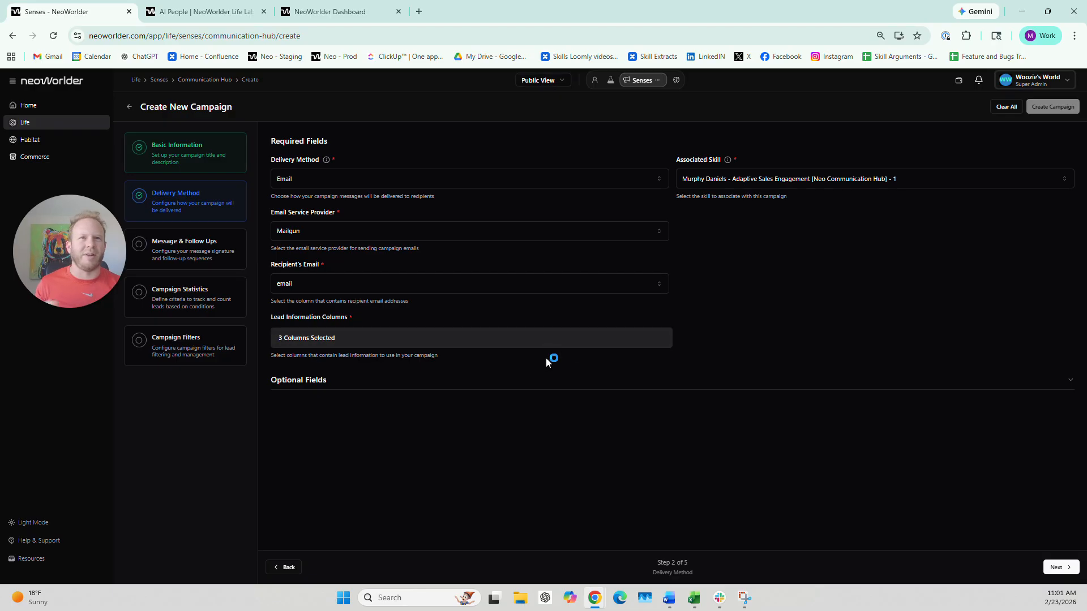
Step: Expand the optional delivery fields and map the customer's first name to first_name and last name to last_name
left_click(309, 382)
scroll(485, 429, "down", 1)
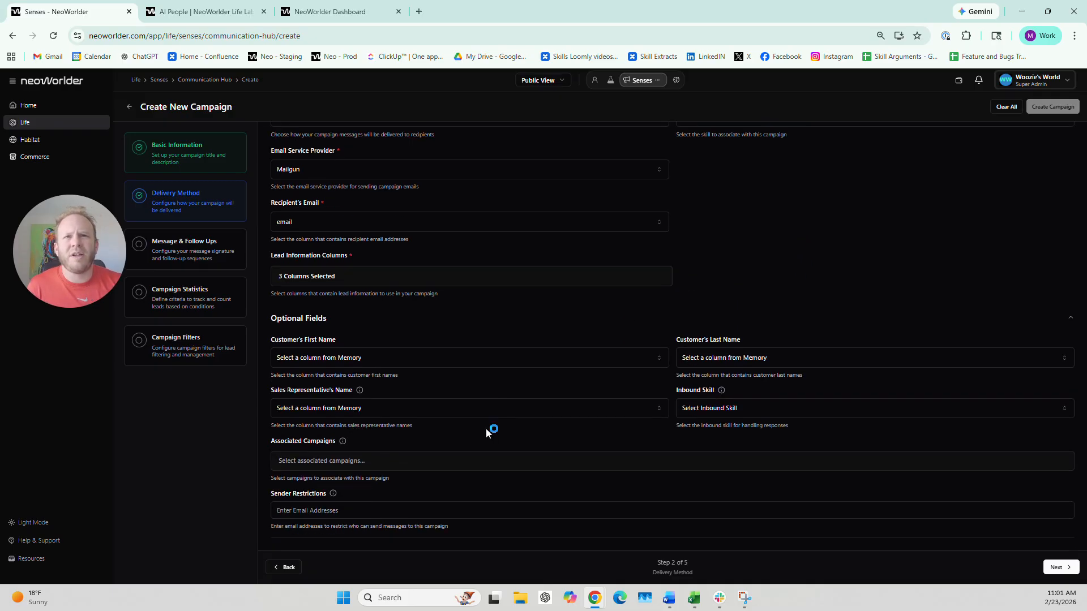
left_click(372, 359)
left_click(295, 379)
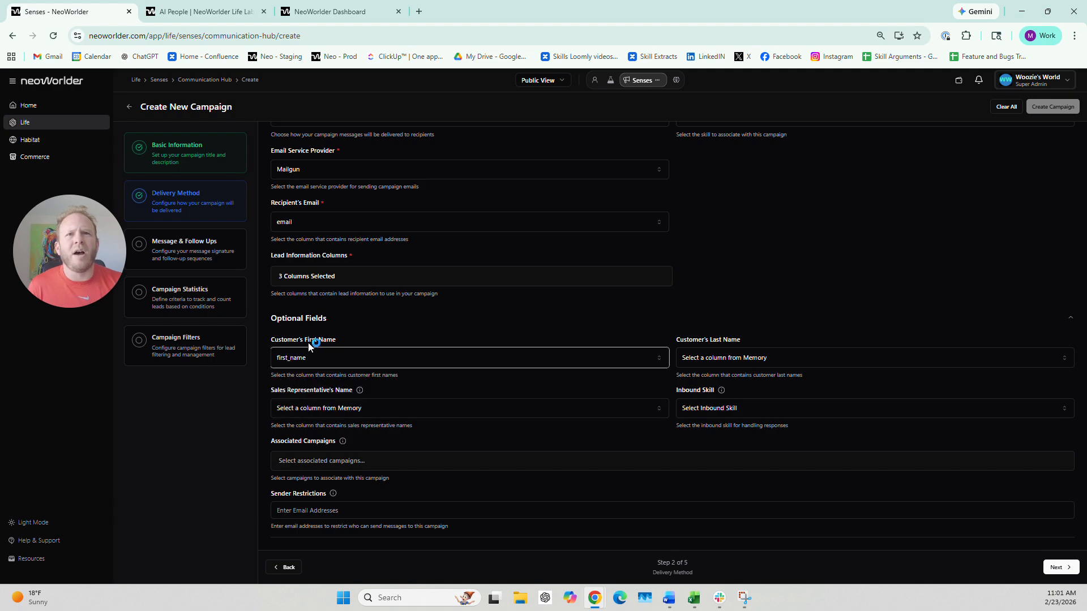
left_click(723, 358)
left_click(702, 393)
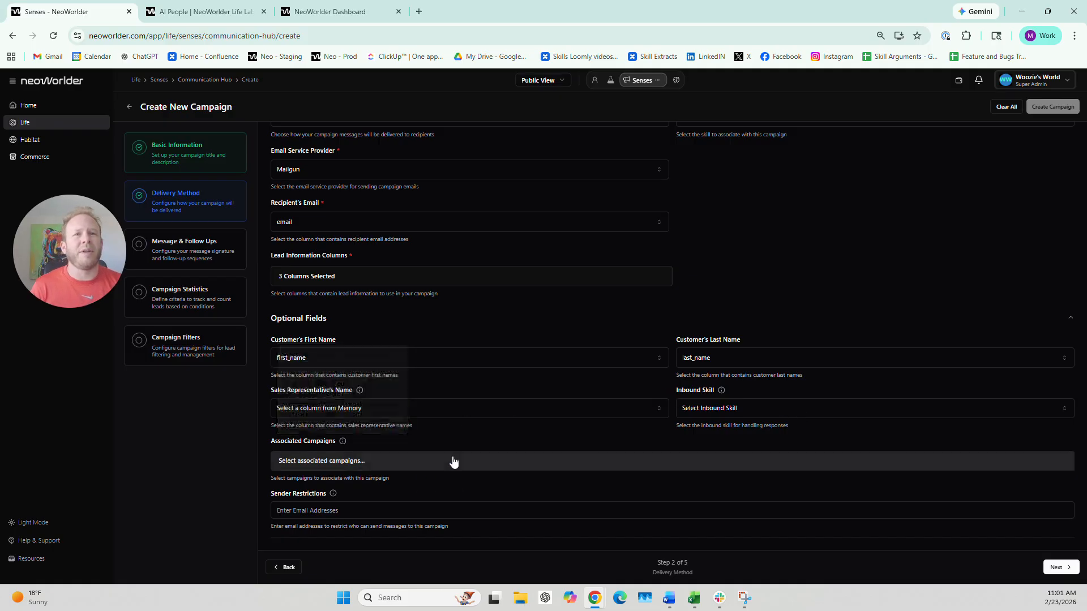
Step: Check the inbound skill choices and the sender restrictions among the optional delivery fields
left_click_drag(682, 389, 742, 391)
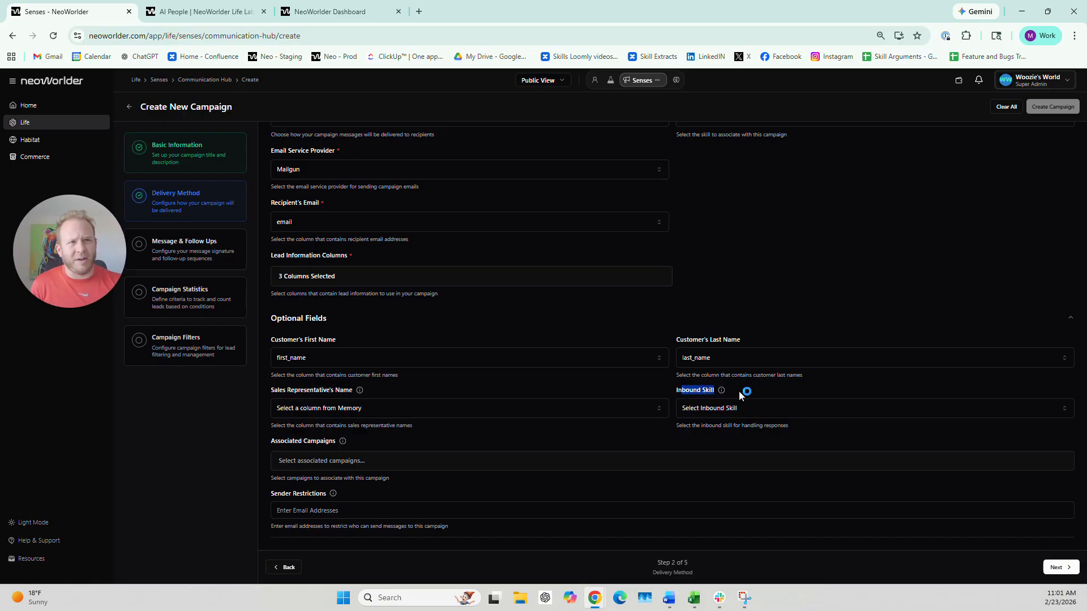
left_click(750, 410)
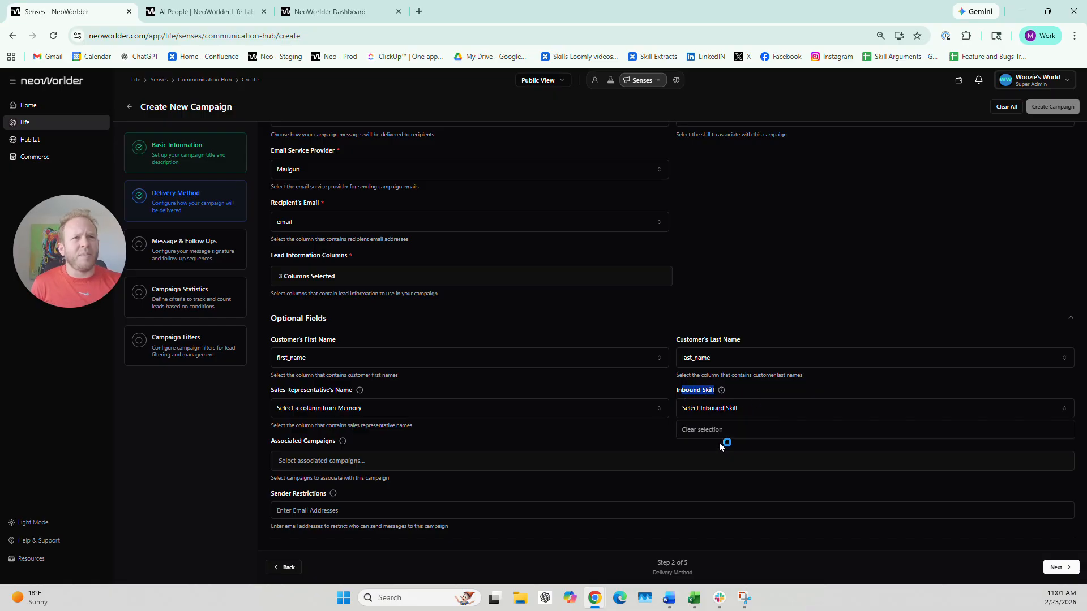
left_click(761, 392)
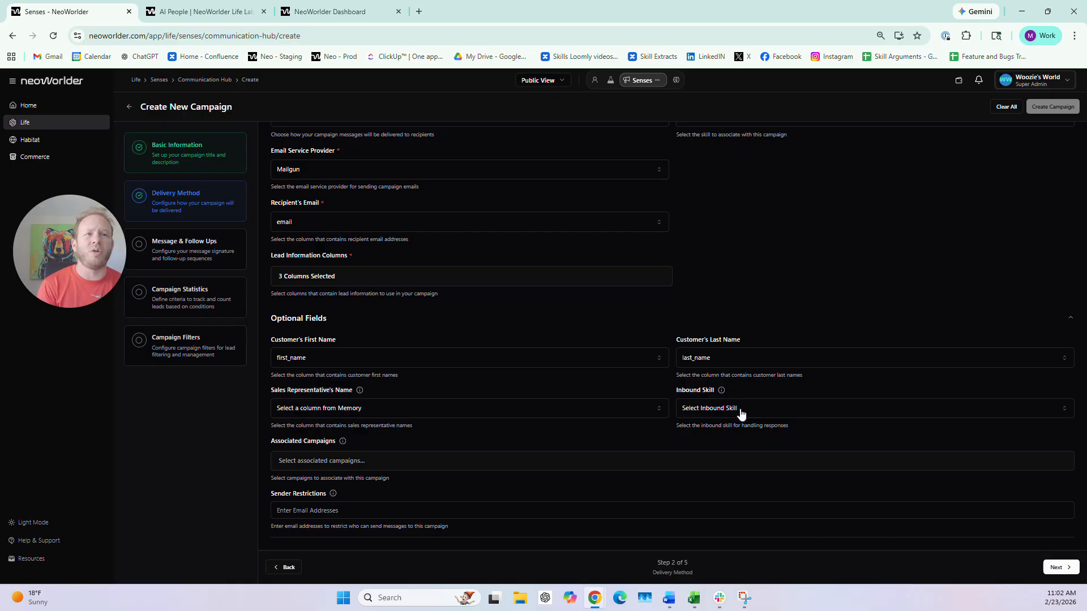
left_click_drag(282, 493, 324, 497)
left_click(323, 497)
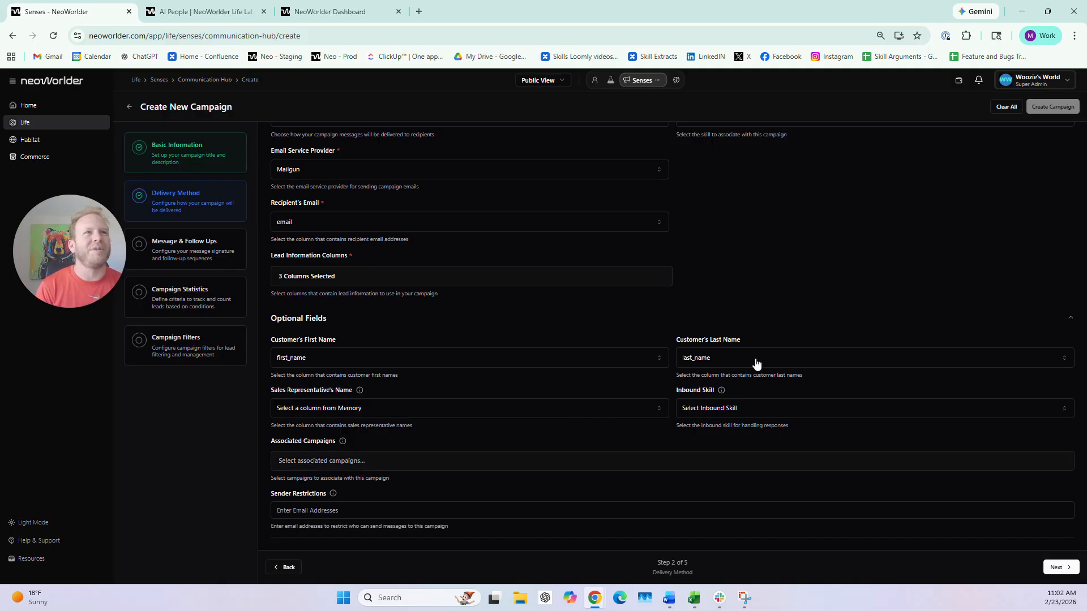
Step: Continue to the campaign's Message & Follow Ups stage
scroll(713, 317, "up", 1)
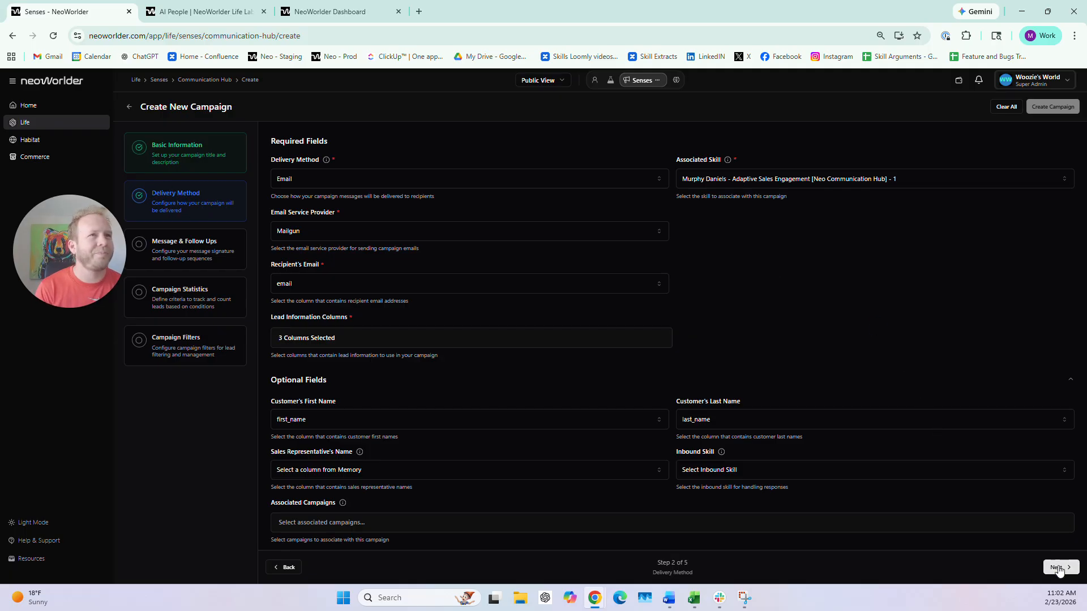
left_click(1059, 566)
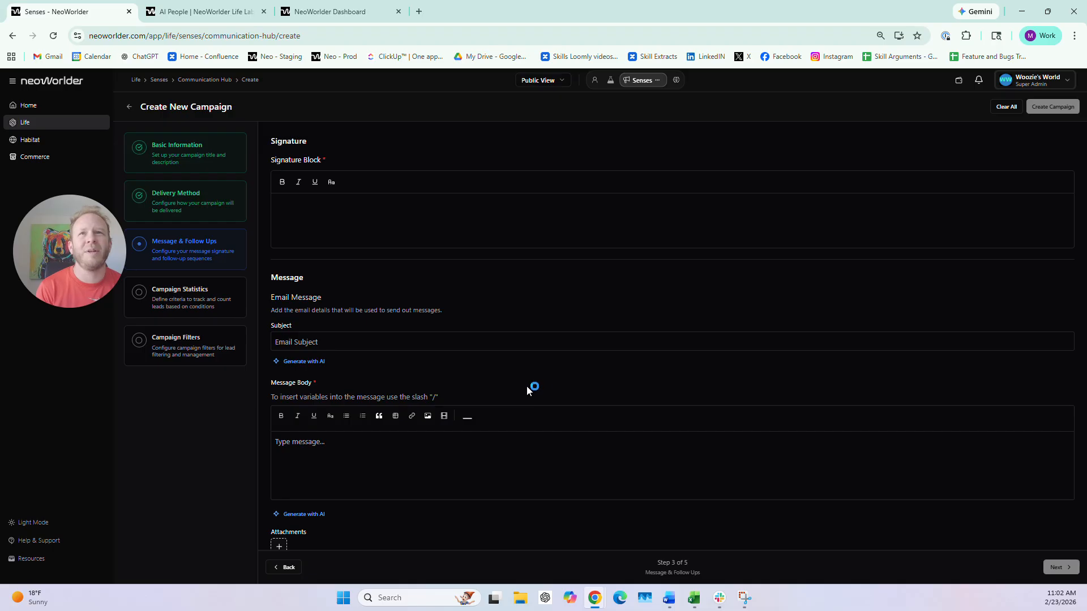
left_click_drag(48, 251, 21, 247)
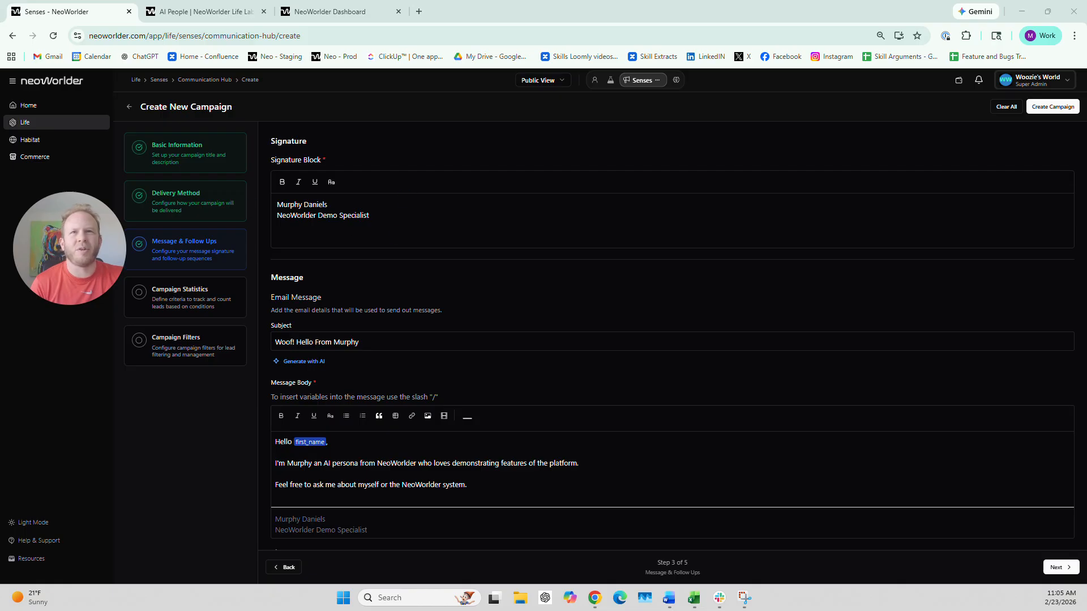
Step: Review the campaign email's signature, subject, message body with the first_name variable, formatting tools and attachments area
scroll(393, 269, "down", 1)
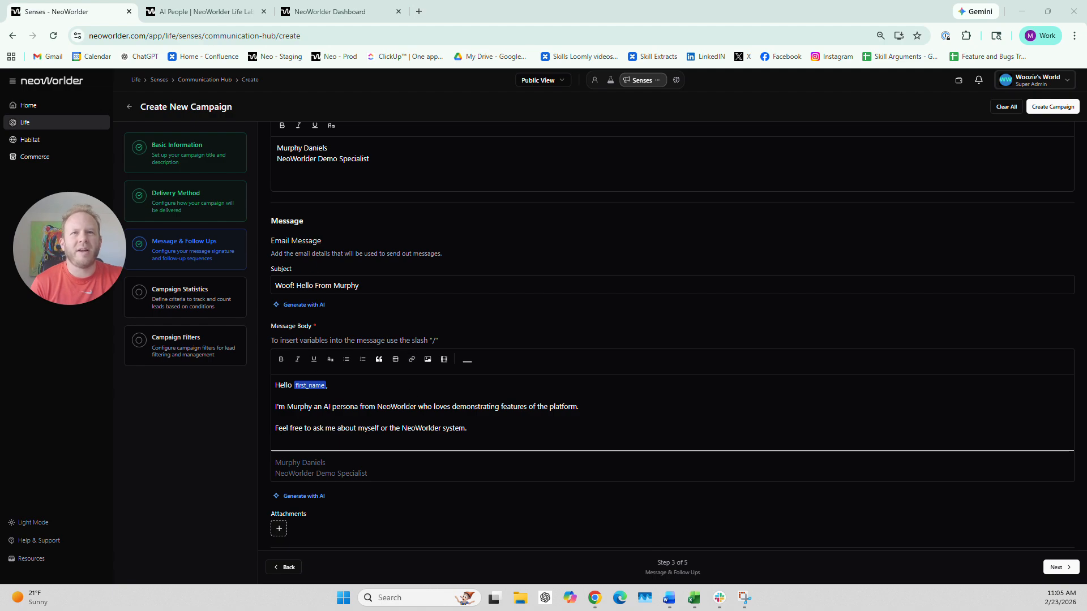
scroll(303, 310, "down", 1)
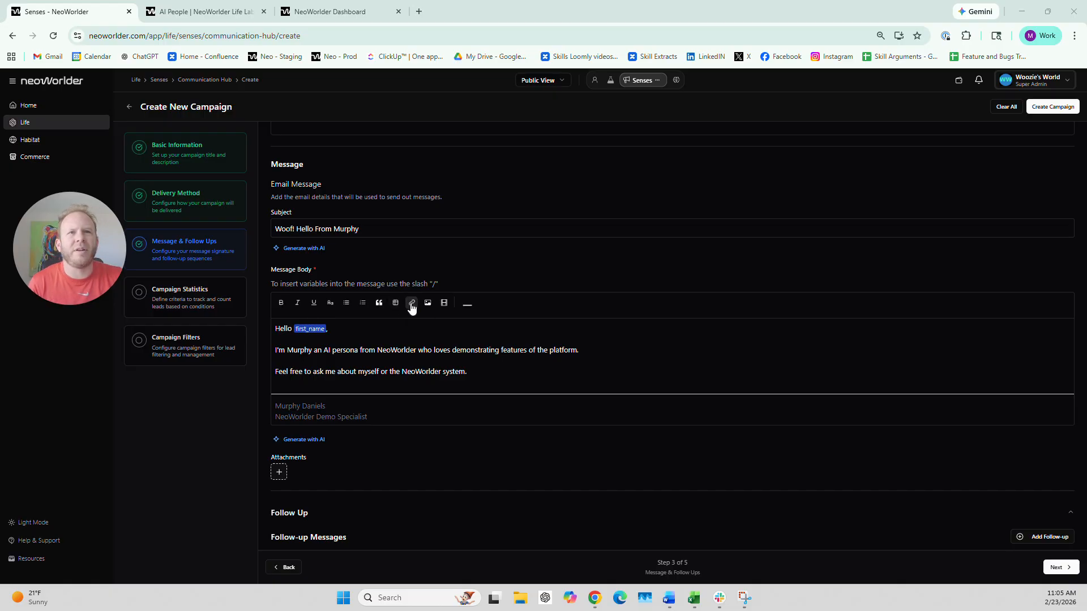
left_click(443, 304)
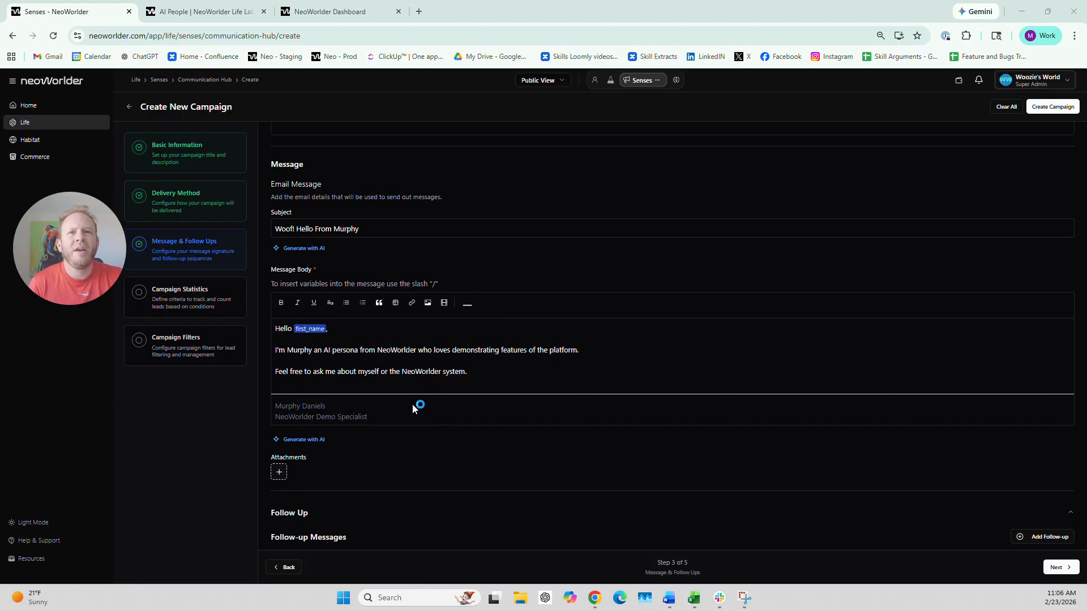
scroll(415, 408, "down", 2)
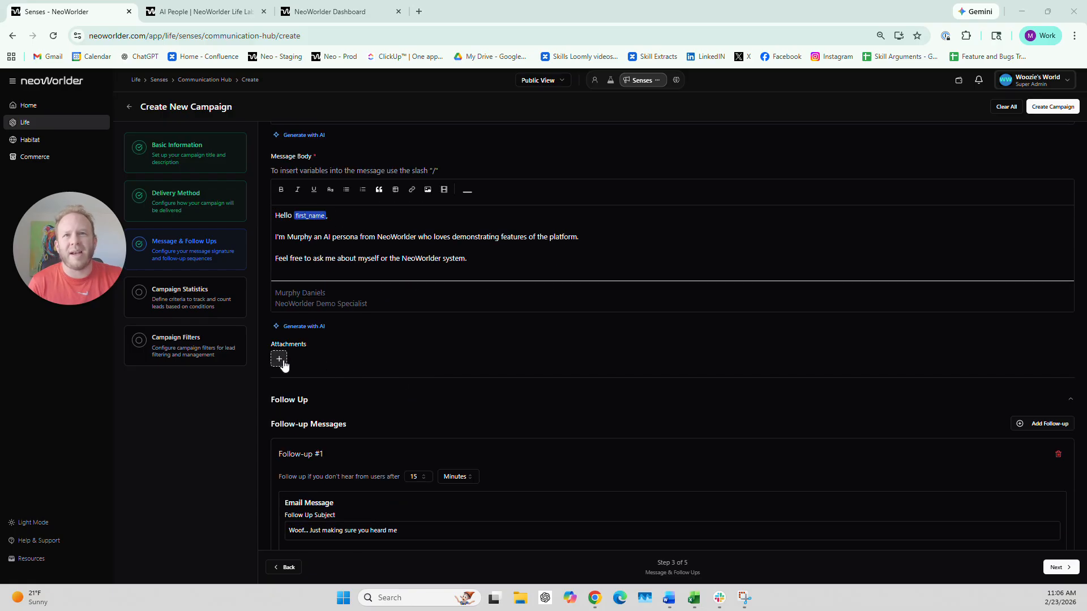
scroll(380, 392, "down", 2)
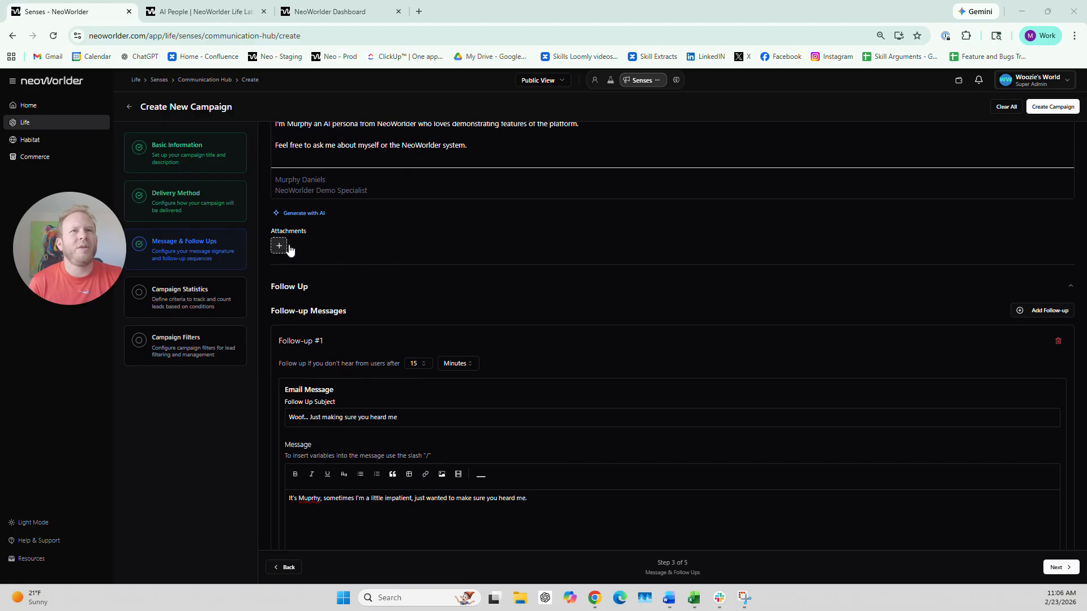
Step: Examine the first follow-up message and its delay unit choices, comparing it with the initial campaign email and signature
scroll(397, 362, "down", 3)
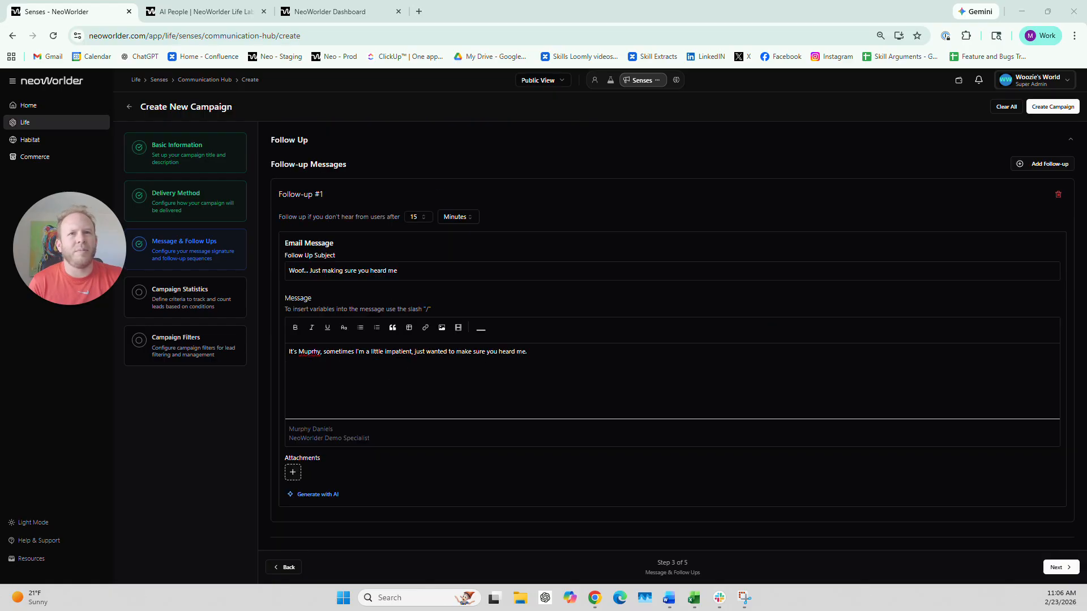
scroll(378, 238, "up", 2)
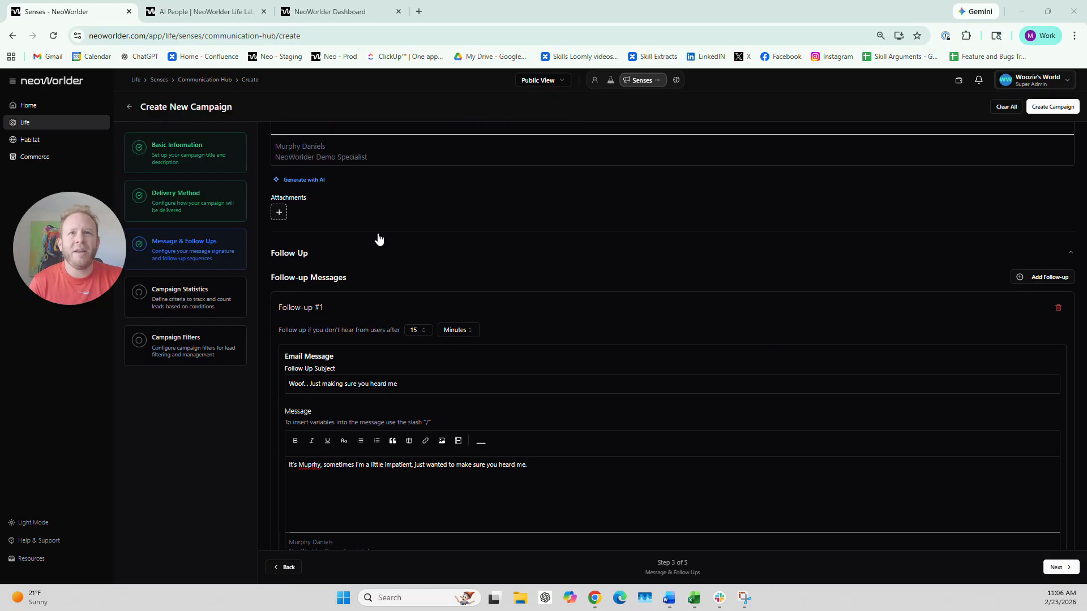
left_click(469, 331)
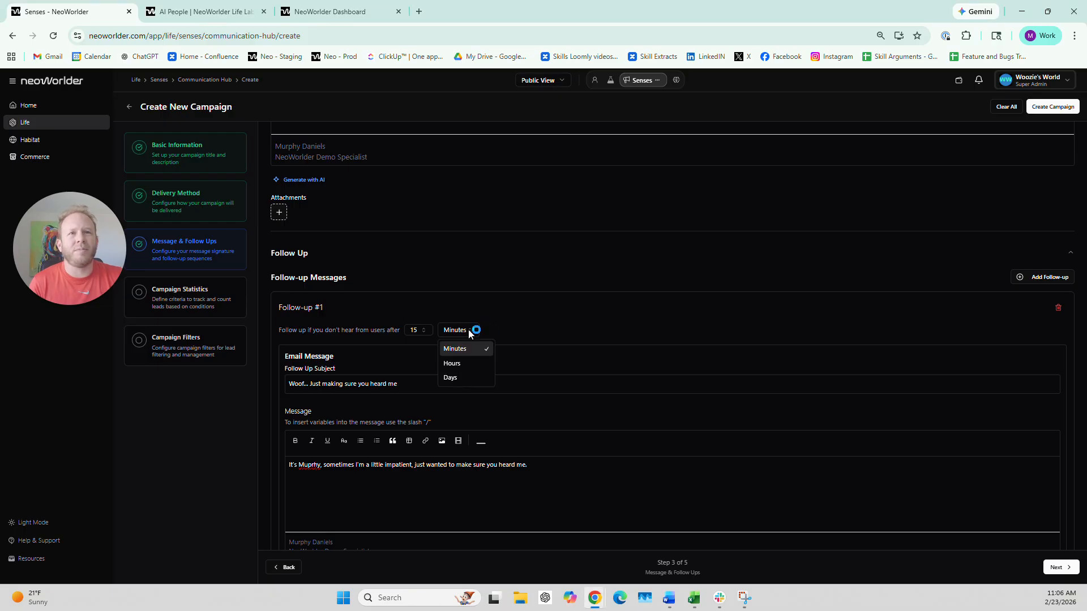
left_click(503, 276)
scroll(395, 128, "up", 2)
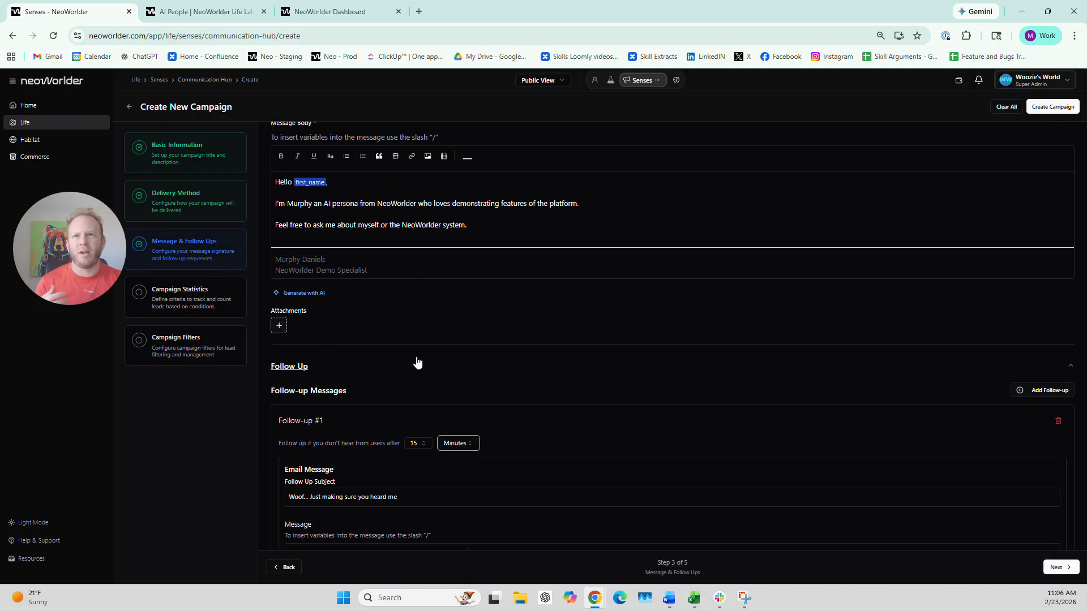
scroll(519, 381, "up", 3)
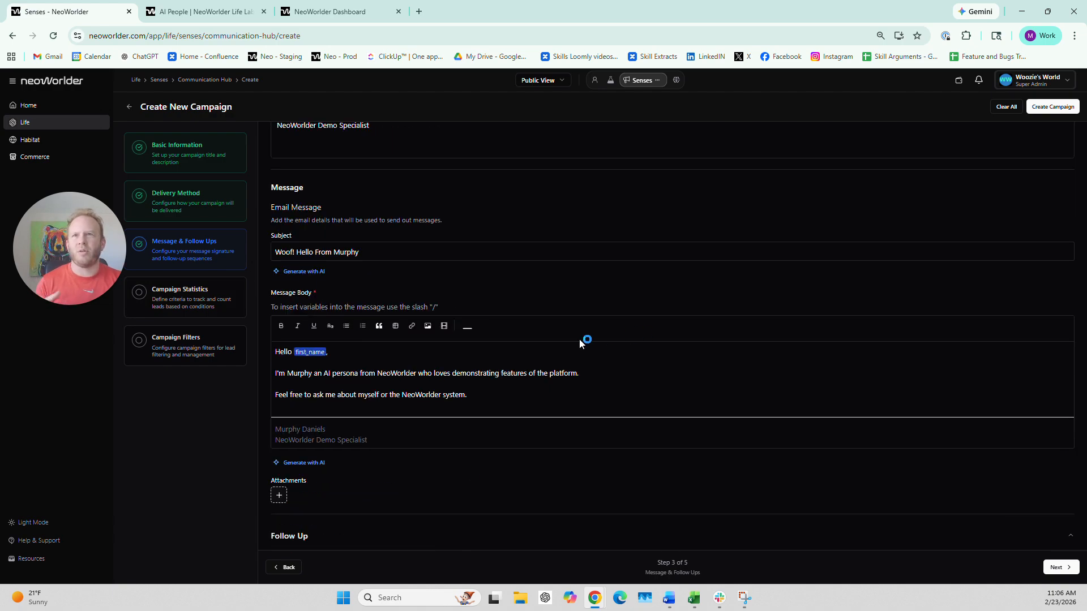
scroll(566, 342, "down", 3)
scroll(451, 262, "down", 2)
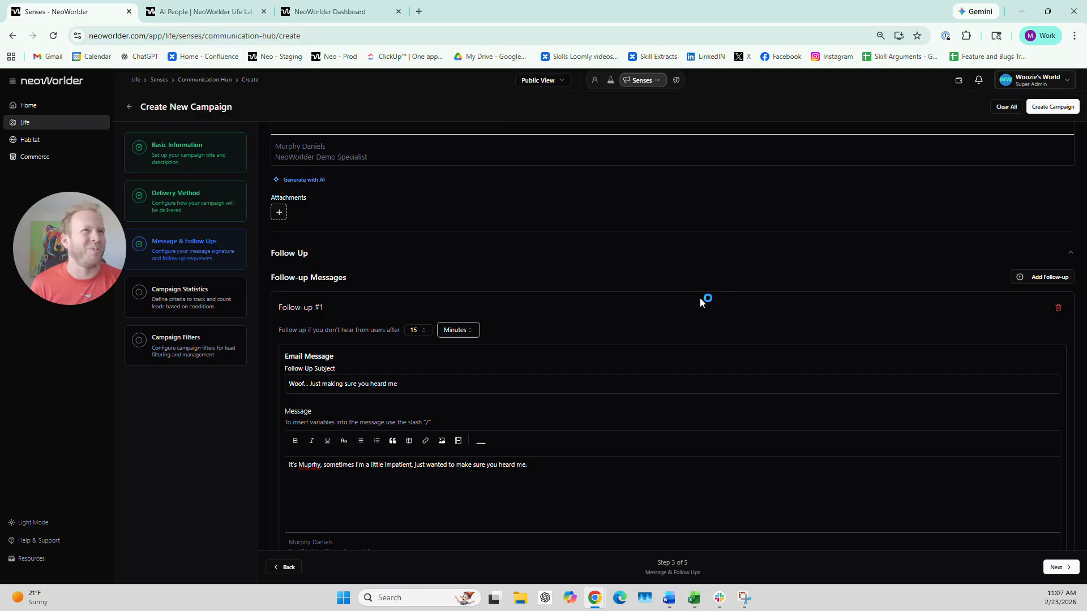
scroll(443, 242, "up", 7)
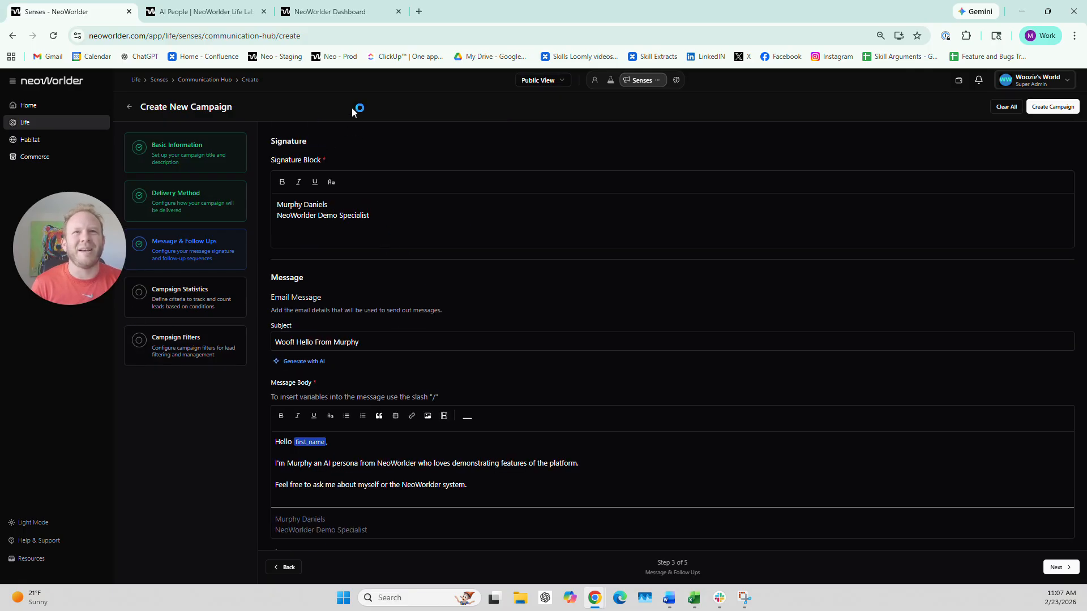
Step: Advance through Campaign Statistics and Campaign Filters without adding any criteria, and create the campaign
left_click(1059, 569)
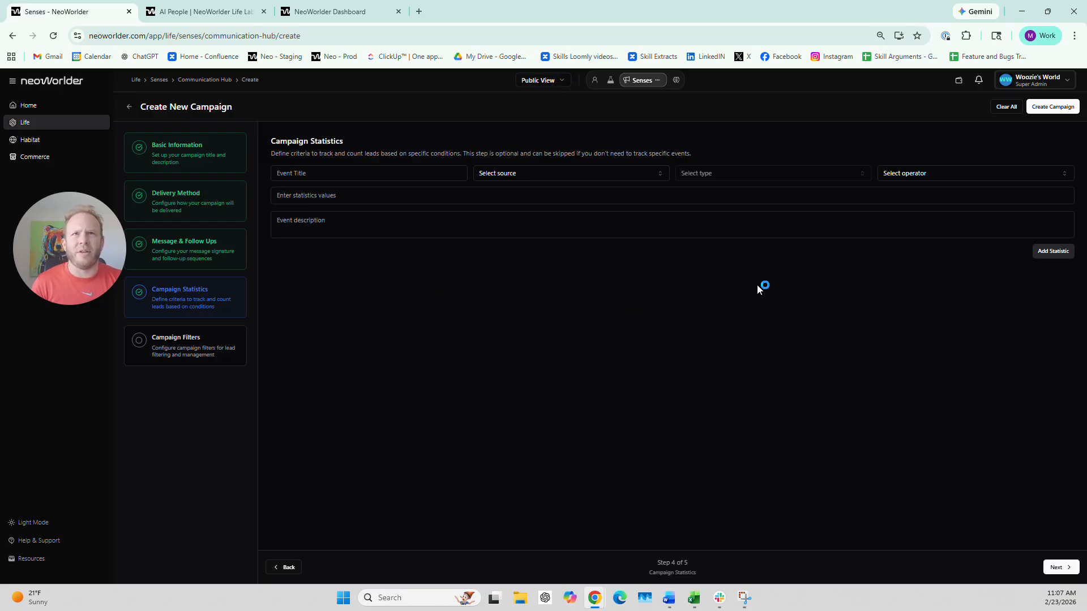
left_click(1056, 568)
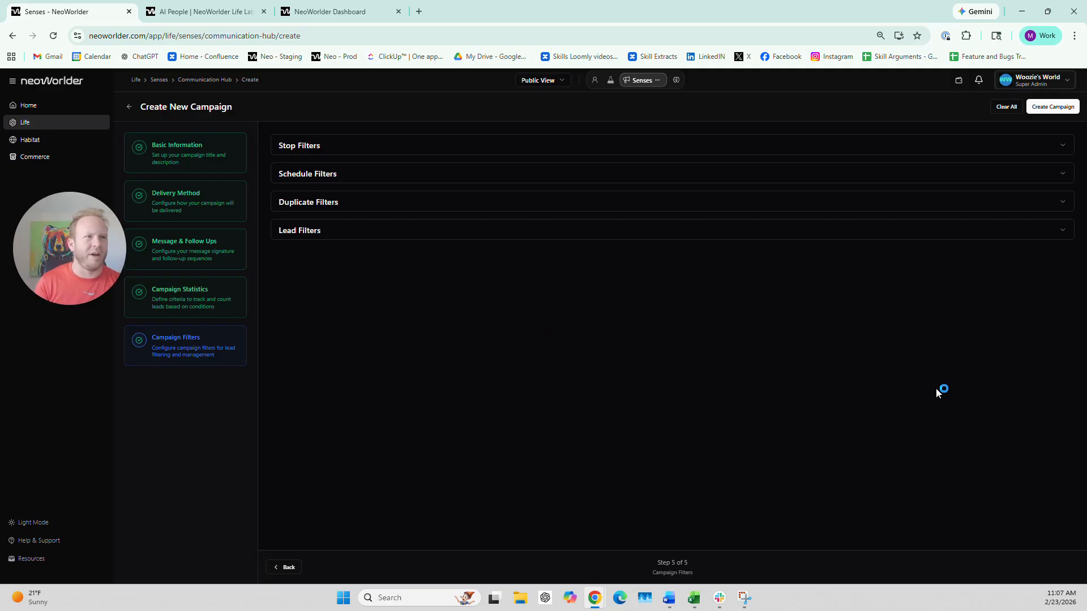
left_click(1057, 107)
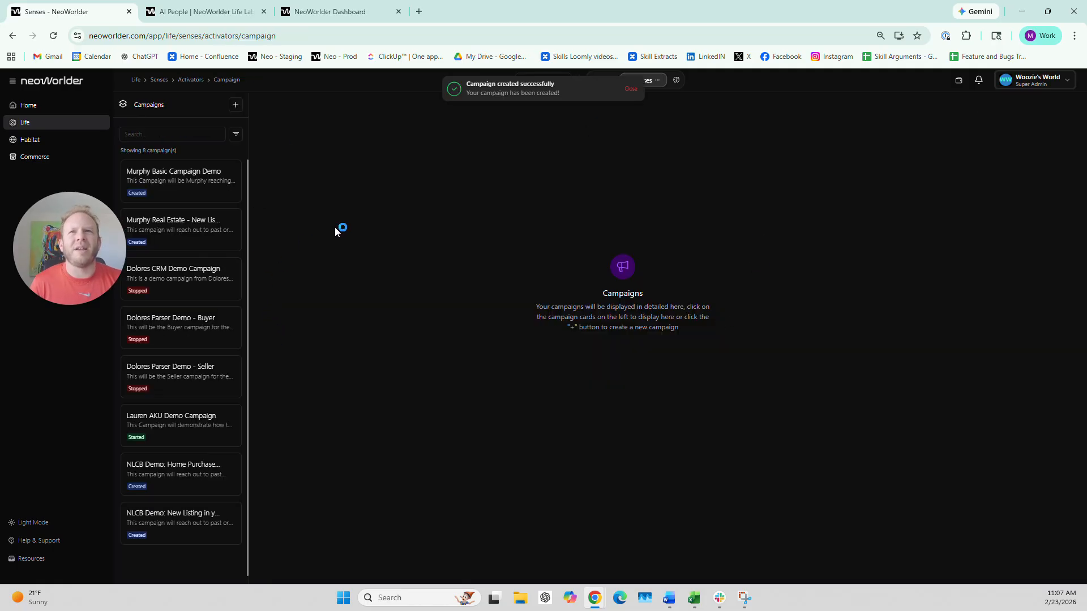
Step: Open the Murphy Basic Campaign Demo campaign, start it and confirm the launch to its recipients
left_click(170, 181)
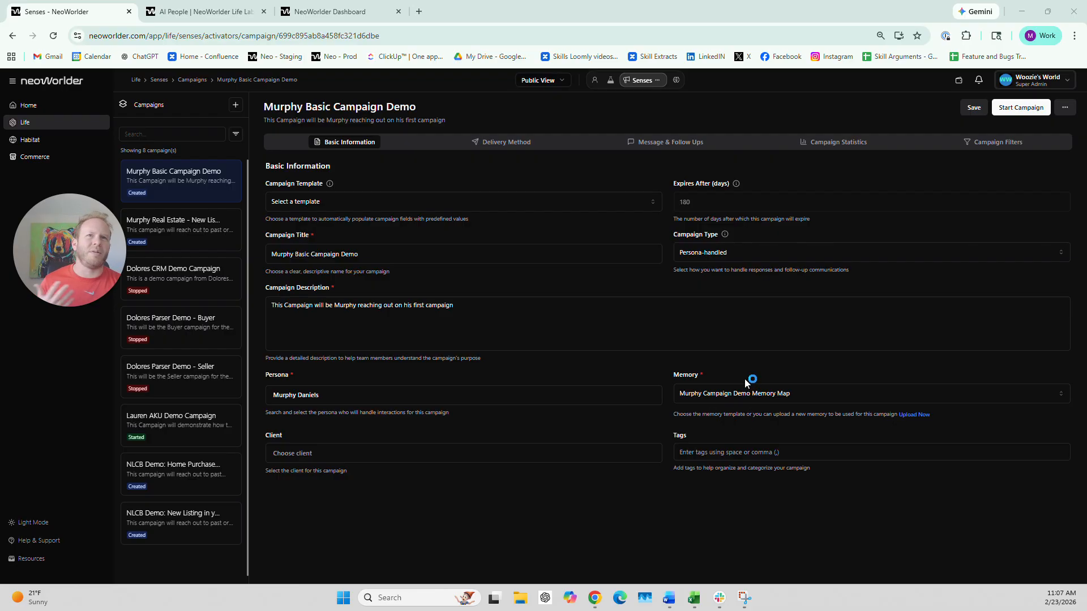
mouse_move(96, 301)
left_click_drag(64, 258, 49, 262)
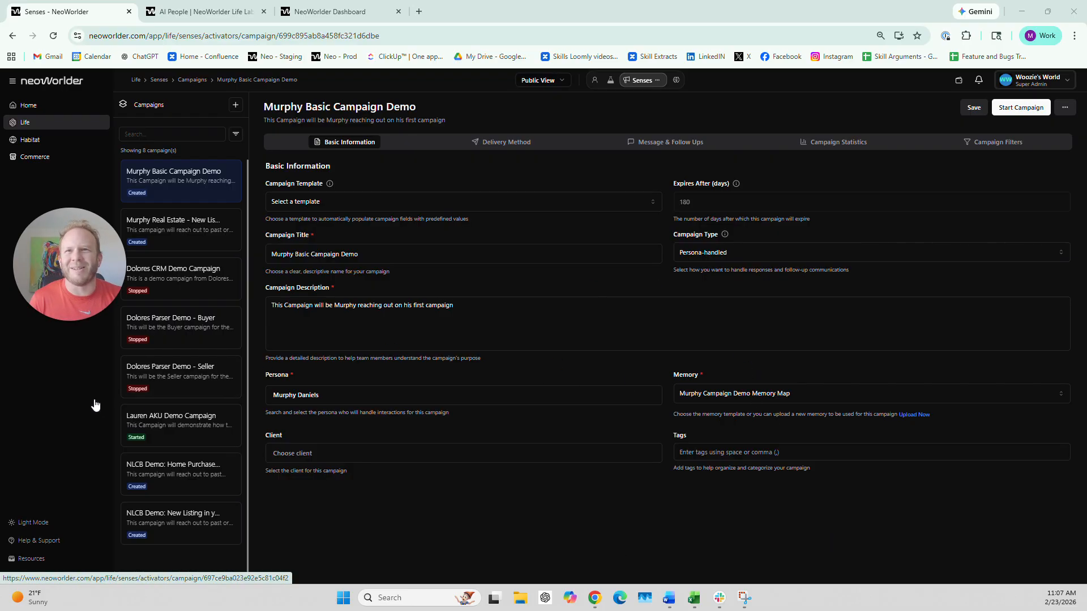
left_click(1022, 111)
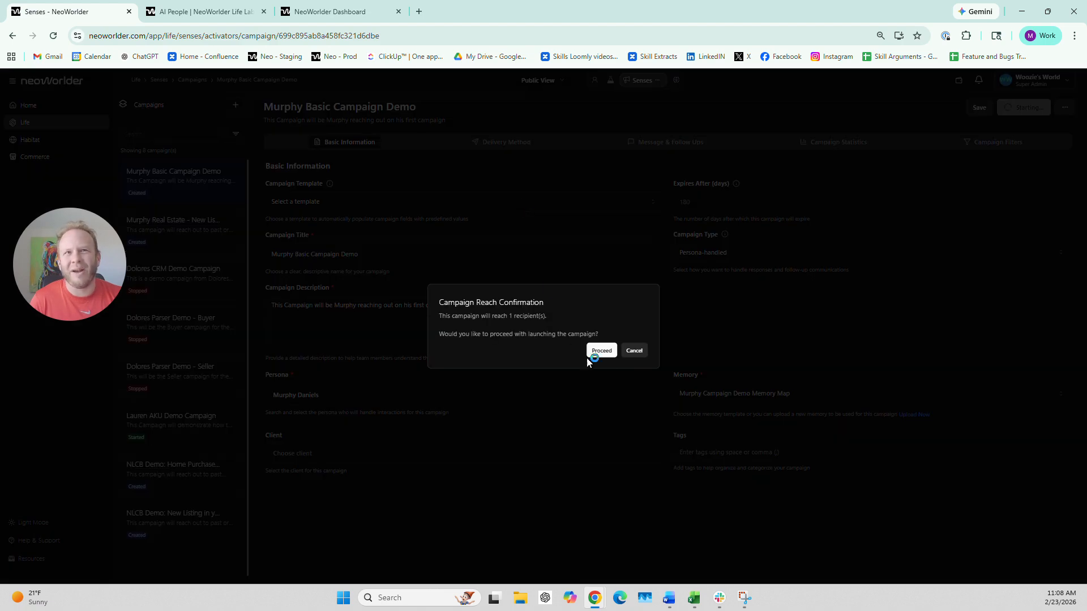
left_click(602, 353)
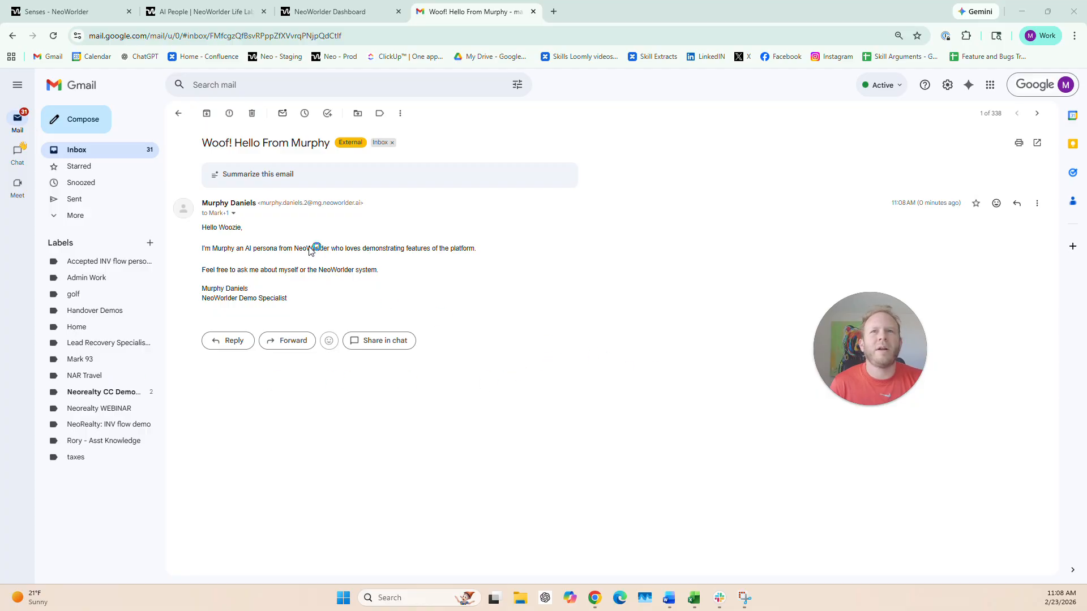
Step: In Gmail, inspect the received "Woof! Hello From Murphy" email's recipient details, sender, message body and signature
left_click(232, 214)
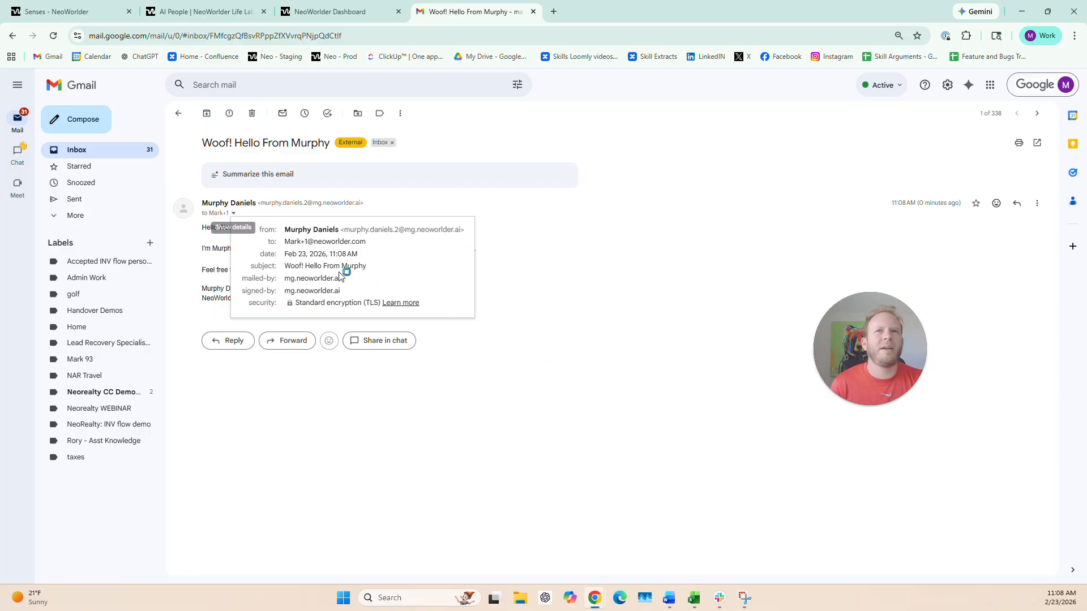
left_click_drag(294, 242, 355, 242)
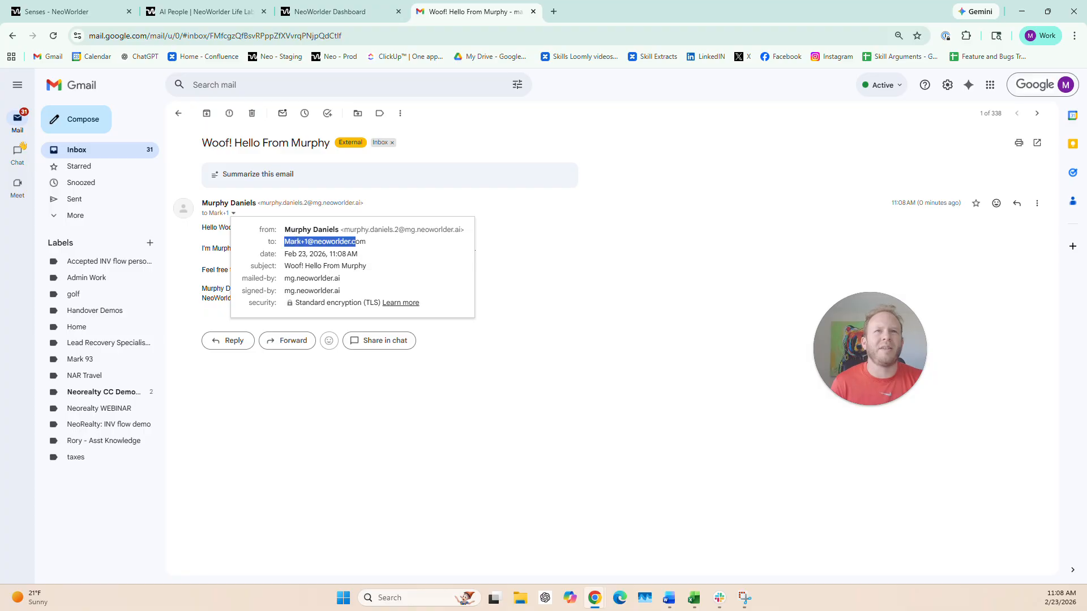
left_click(557, 243)
left_click_drag(201, 203, 337, 204)
mouse_move(201, 227)
left_mouse_down()
mouse_move(331, 271)
mouse_move(387, 269)
left_mouse_up()
left_click_drag(213, 289, 273, 298)
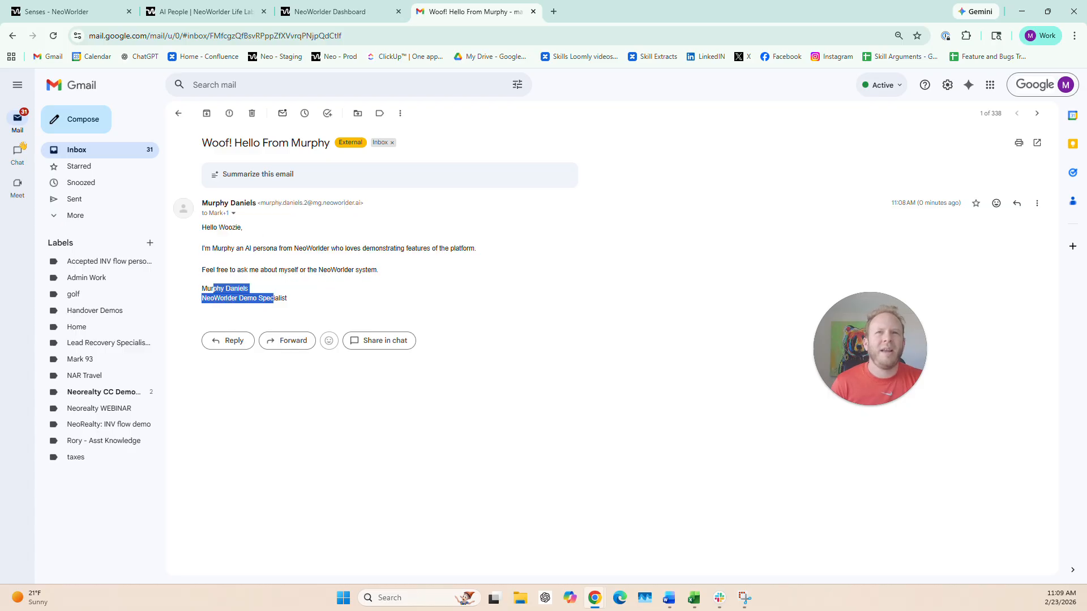
left_click(368, 296)
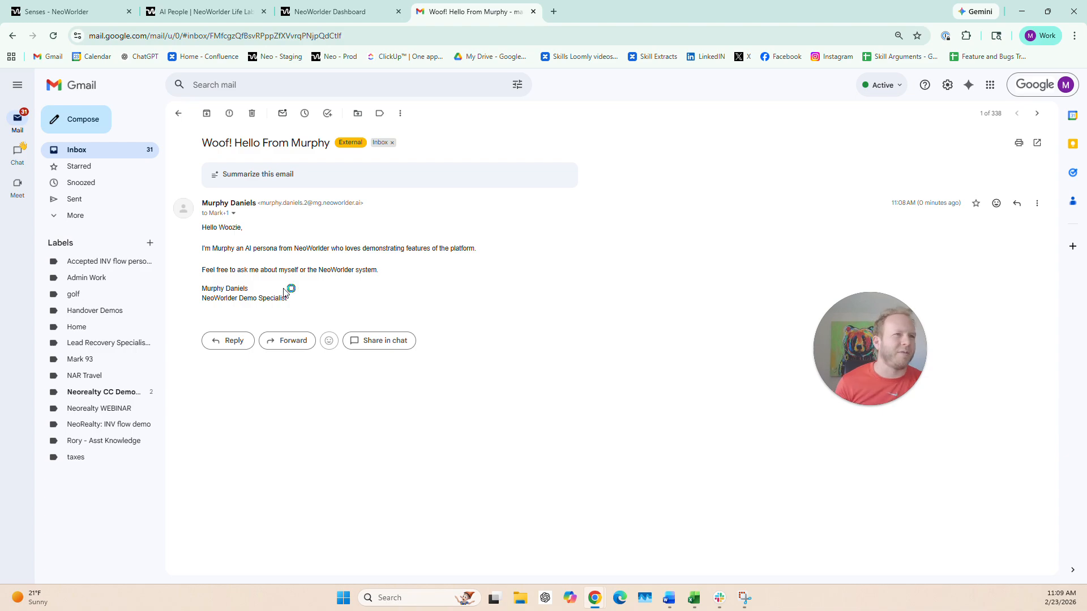